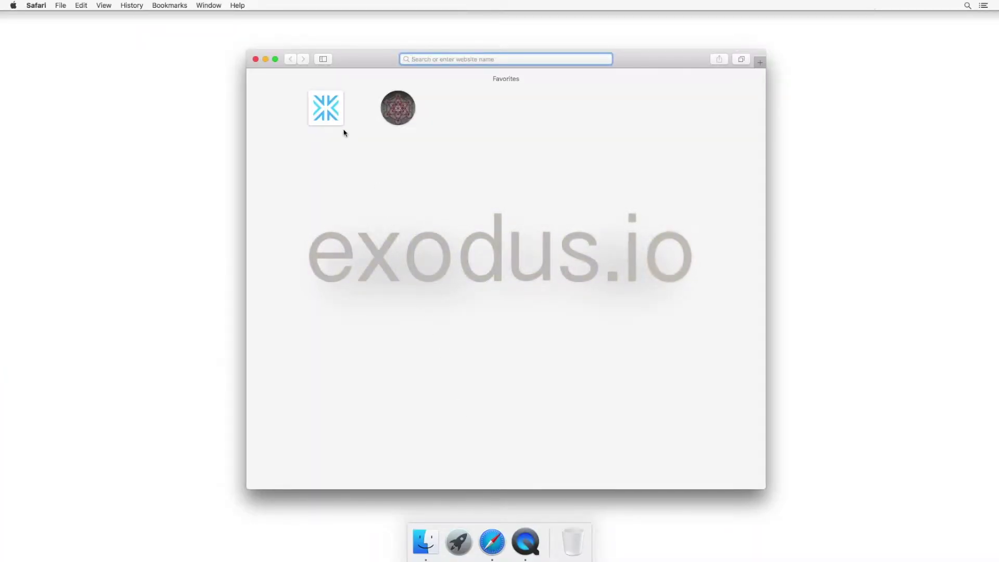
- Download exodus-macos-1.42.0.dmg for Mac from the Exodus website in Safari and watch its progress
{"action": "left_click", "coordinate": [331, 117]}
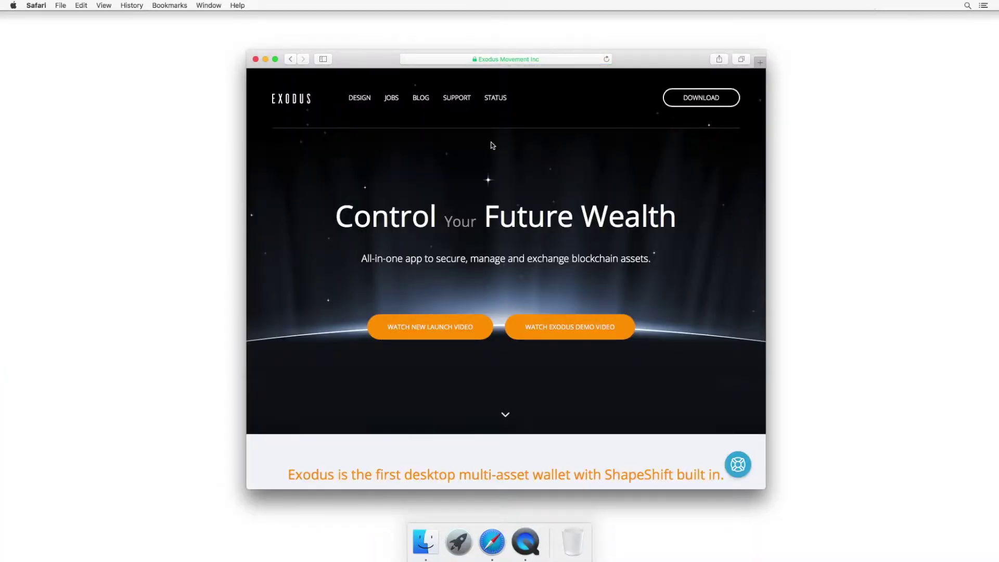
{"action": "left_click", "coordinate": [692, 99]}
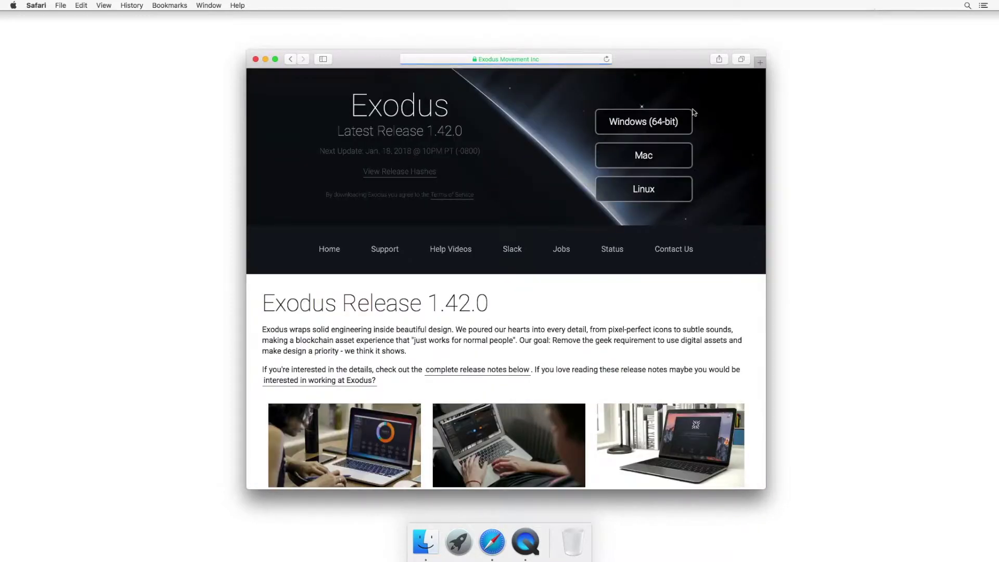
{"action": "left_click", "coordinate": [676, 158]}
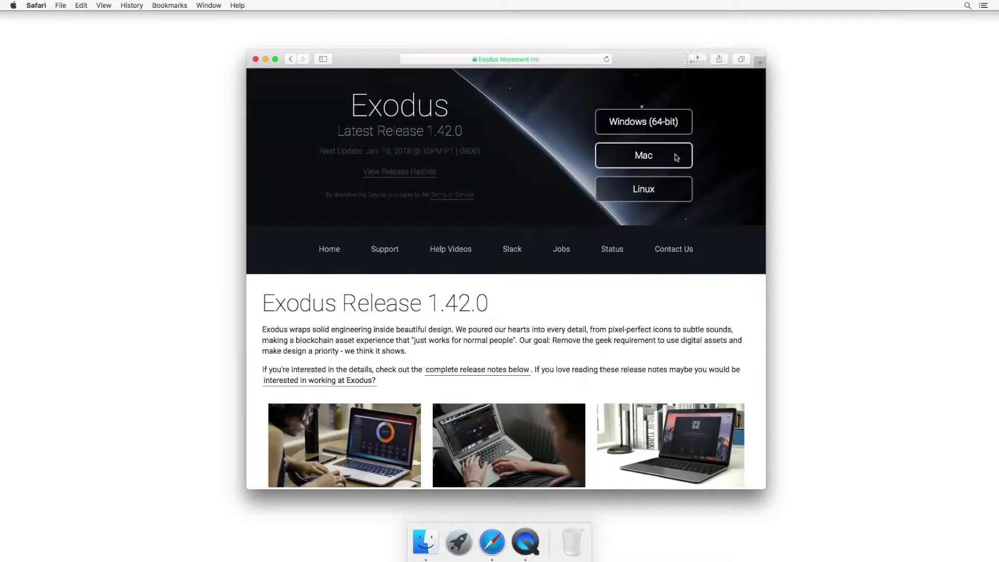
{"action": "left_click", "coordinate": [698, 61]}
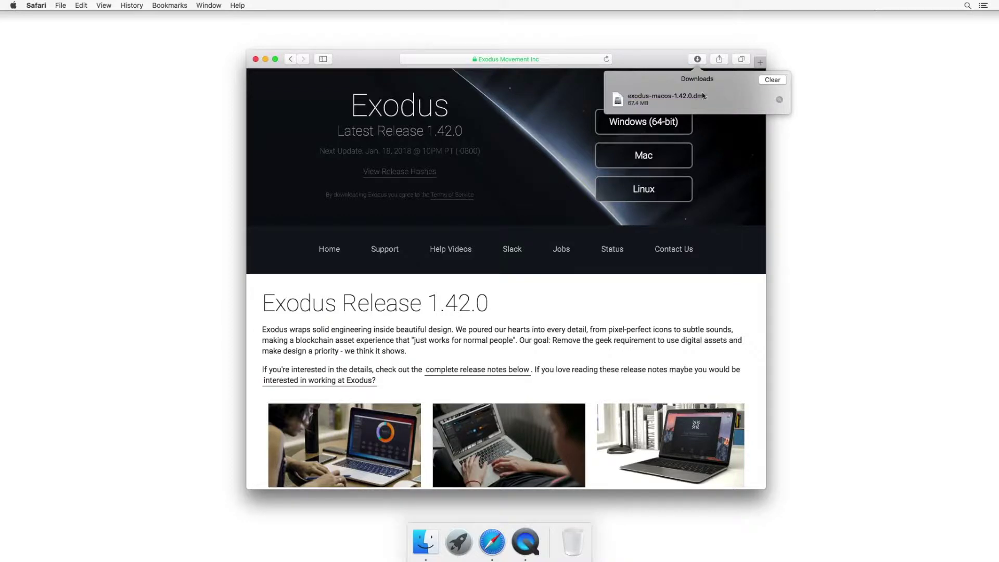
- Mount the Exodus disk image, copy Exodus into Applications, and locate it there
{"action": "double_click", "coordinate": [729, 96]}
{"action": "left_click", "coordinate": [256, 59]}
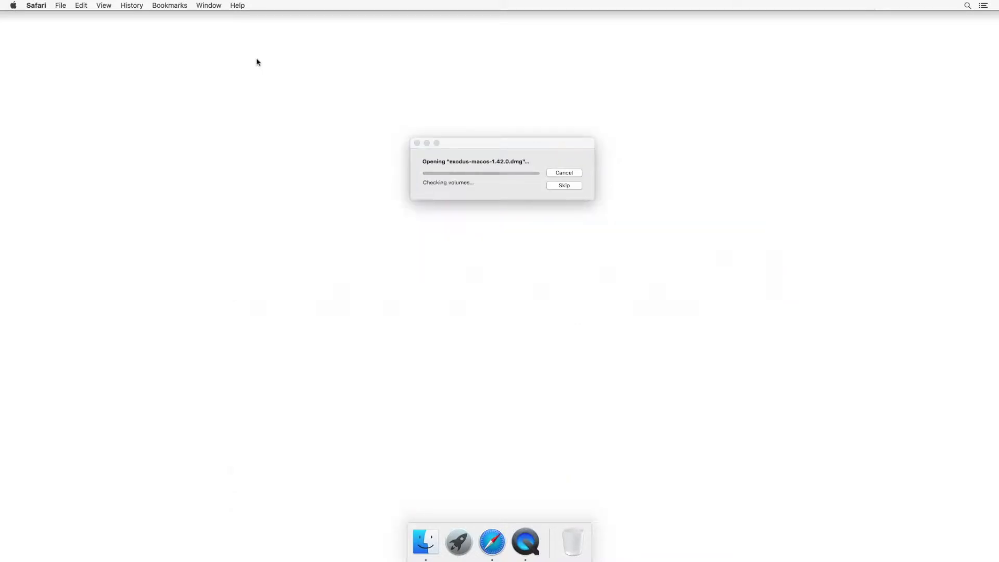
{"action": "left_click_drag", "start_coordinate": [126, 405], "coordinate": [289, 404]}
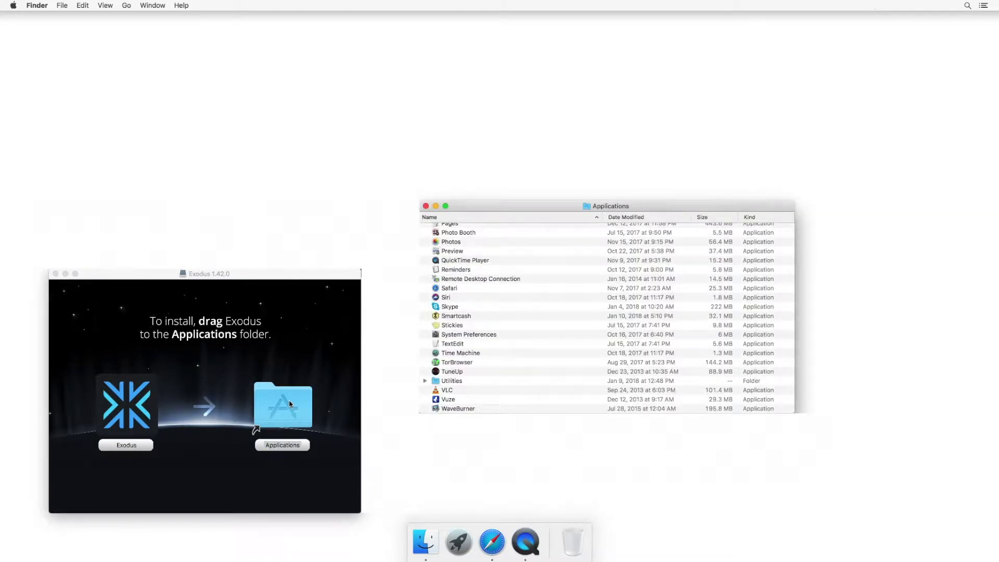
{"action": "left_click", "coordinate": [458, 375]}
{"action": "scroll", "coordinate": [460, 379], "scroll_direction": "up", "scroll_amount": 15}
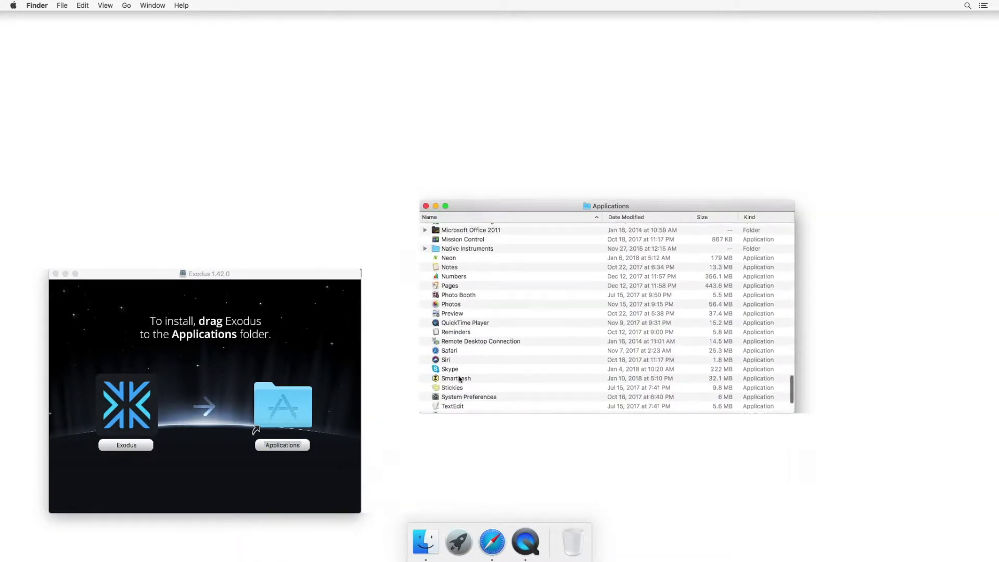
{"action": "scroll", "coordinate": [460, 379], "scroll_direction": "up", "scroll_amount": 3}
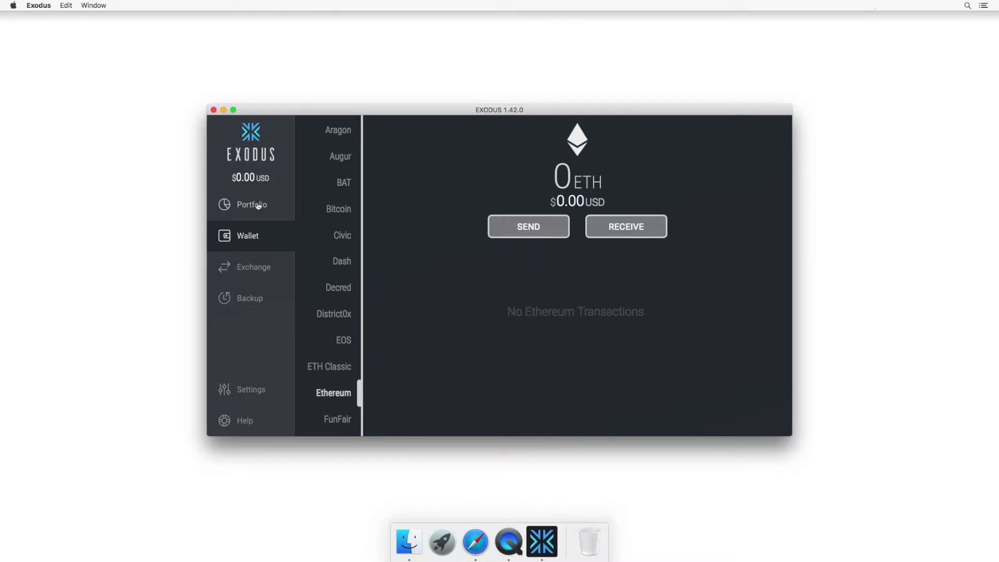
- Hide the Aragon, Augur and BAT assets in the asset settings
{"action": "left_click", "coordinate": [258, 205]}
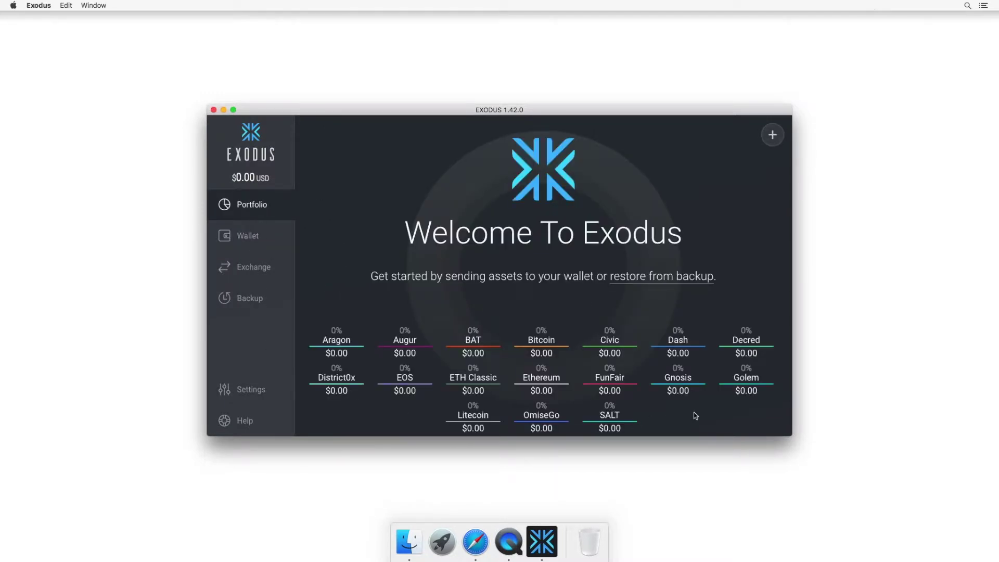
{"action": "left_click", "coordinate": [254, 392]}
{"action": "left_click", "coordinate": [395, 225]}
{"action": "left_click", "coordinate": [395, 275]}
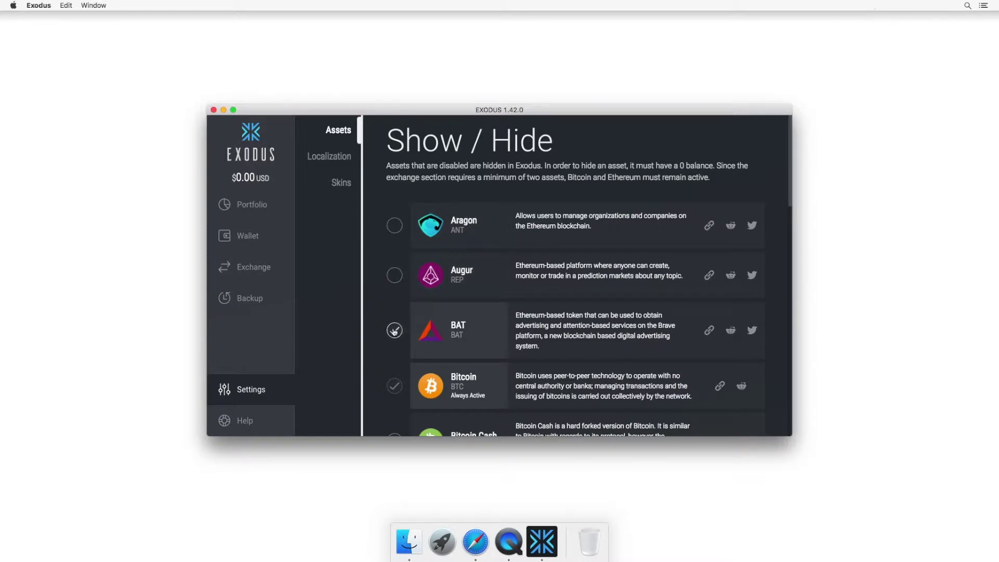
{"action": "left_click", "coordinate": [394, 330]}
{"action": "scroll", "coordinate": [395, 330], "scroll_direction": "down", "scroll_amount": 5}
{"action": "left_click", "coordinate": [396, 305]}
{"action": "left_click", "coordinate": [395, 303]}
- Hide the Bitcoin Cash and Civic assets
{"action": "left_click", "coordinate": [239, 205]}
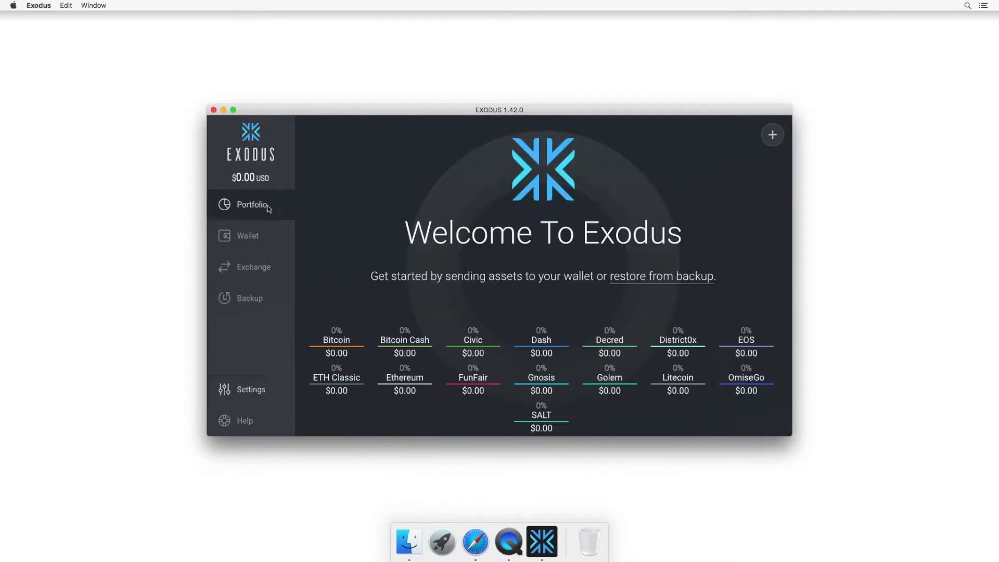
{"action": "left_click", "coordinate": [258, 386]}
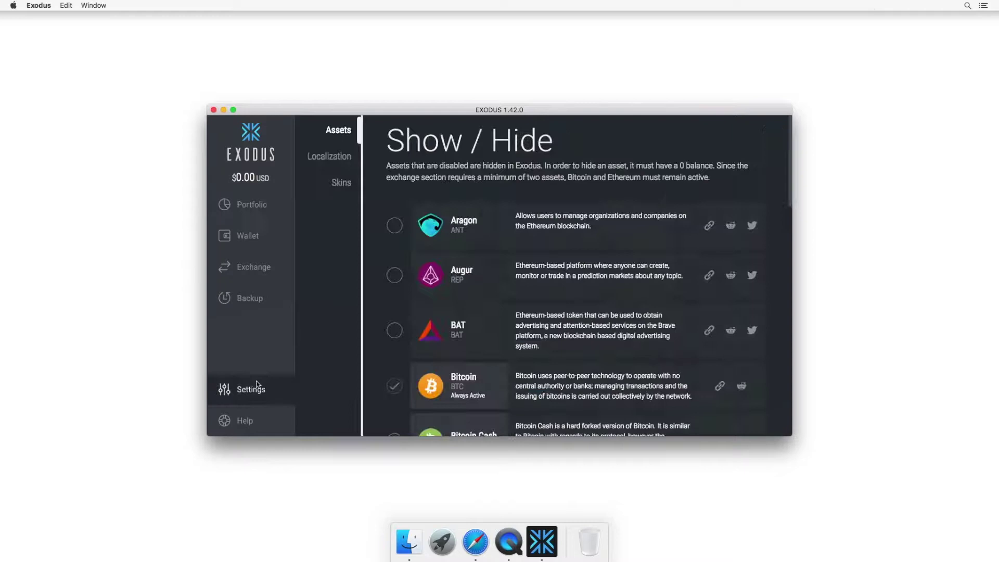
{"action": "scroll", "coordinate": [385, 292], "scroll_direction": "down", "scroll_amount": 5}
{"action": "left_click", "coordinate": [395, 356]}
{"action": "scroll", "coordinate": [398, 374], "scroll_direction": "down", "scroll_amount": 1}
{"action": "left_click", "coordinate": [395, 372]}
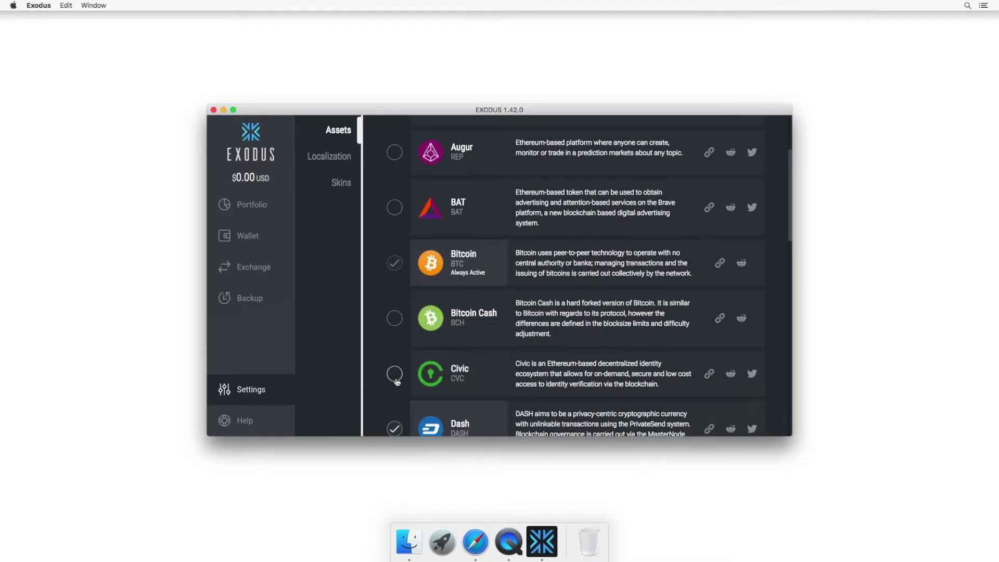
{"action": "scroll", "coordinate": [396, 373], "scroll_direction": "down", "scroll_amount": 2}
- Hide Dash, Decred, District0x, EOS and ETH Classic
{"action": "left_click", "coordinate": [395, 369]}
{"action": "scroll", "coordinate": [396, 368], "scroll_direction": "down", "scroll_amount": 3}
{"action": "left_click", "coordinate": [396, 305]}
{"action": "left_click", "coordinate": [395, 365]}
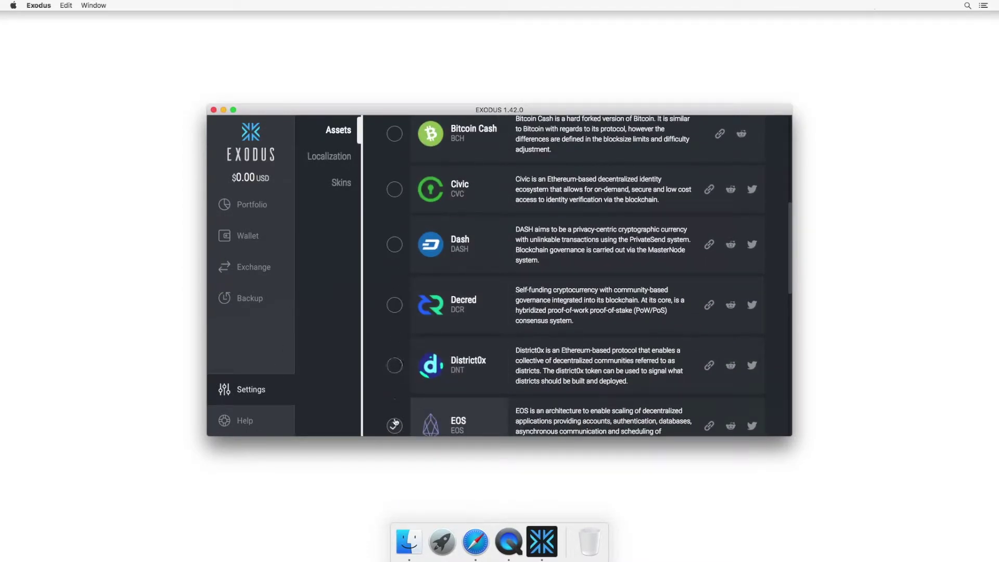
{"action": "left_click", "coordinate": [395, 426]}
{"action": "scroll", "coordinate": [394, 425], "scroll_direction": "down", "scroll_amount": 5}
{"action": "left_click", "coordinate": [394, 177]}
- Show the Litecoin wallet's receiving address and select it for copying
{"action": "left_click", "coordinate": [260, 207]}
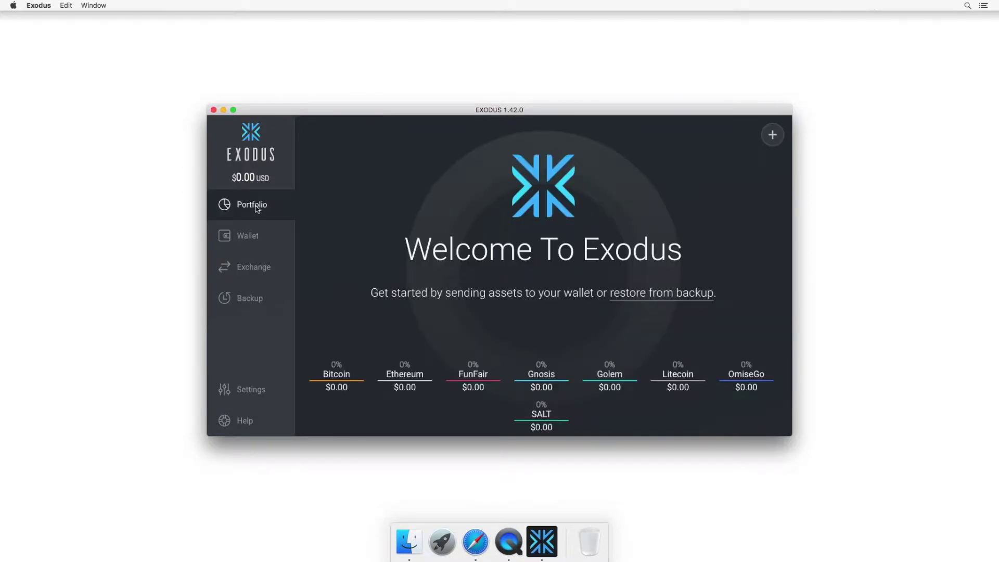
{"action": "left_click", "coordinate": [253, 237]}
{"action": "left_click", "coordinate": [336, 183]}
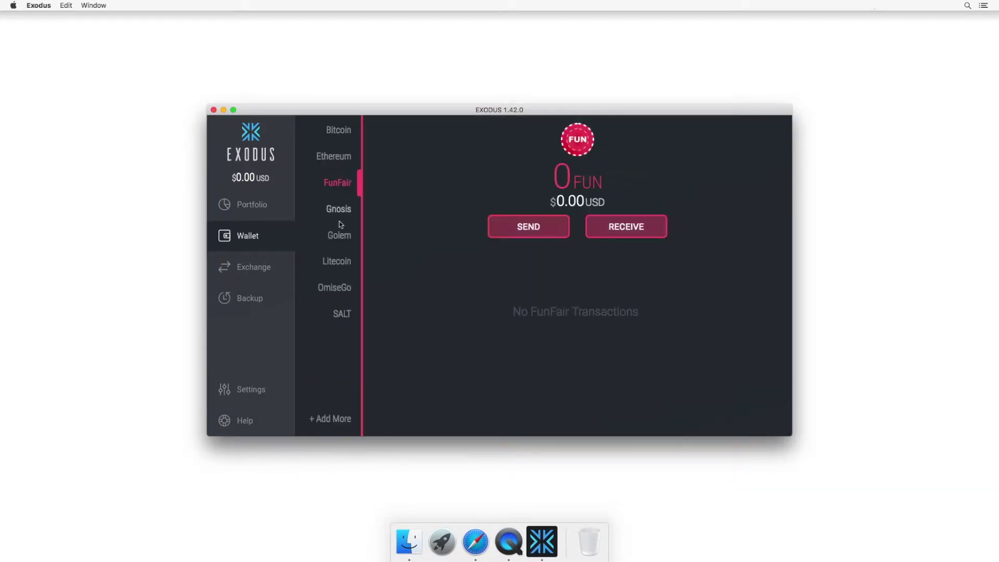
{"action": "left_click", "coordinate": [339, 262]}
{"action": "left_click", "coordinate": [639, 226]}
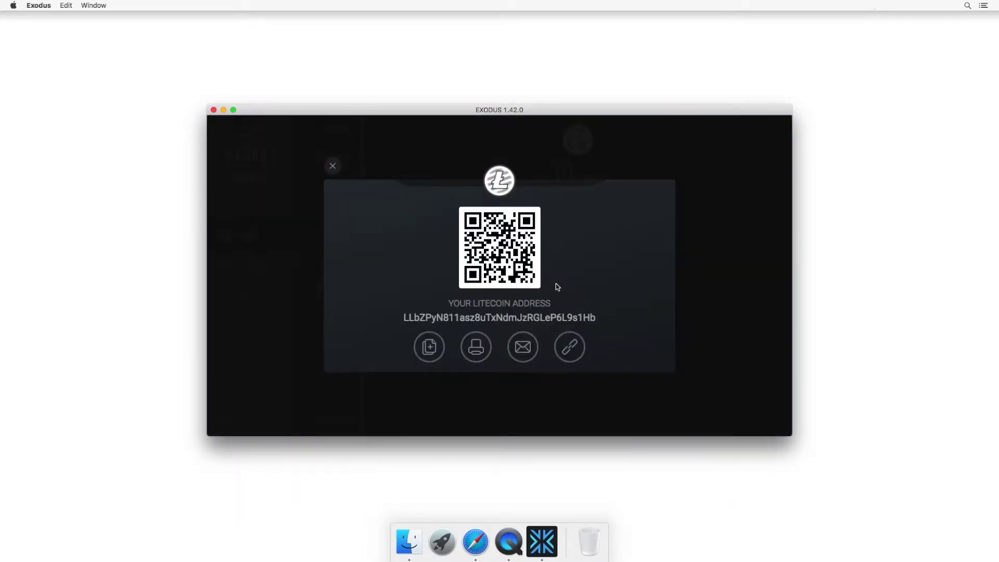
{"action": "left_click", "coordinate": [520, 317]}
{"action": "left_click", "coordinate": [475, 541]}
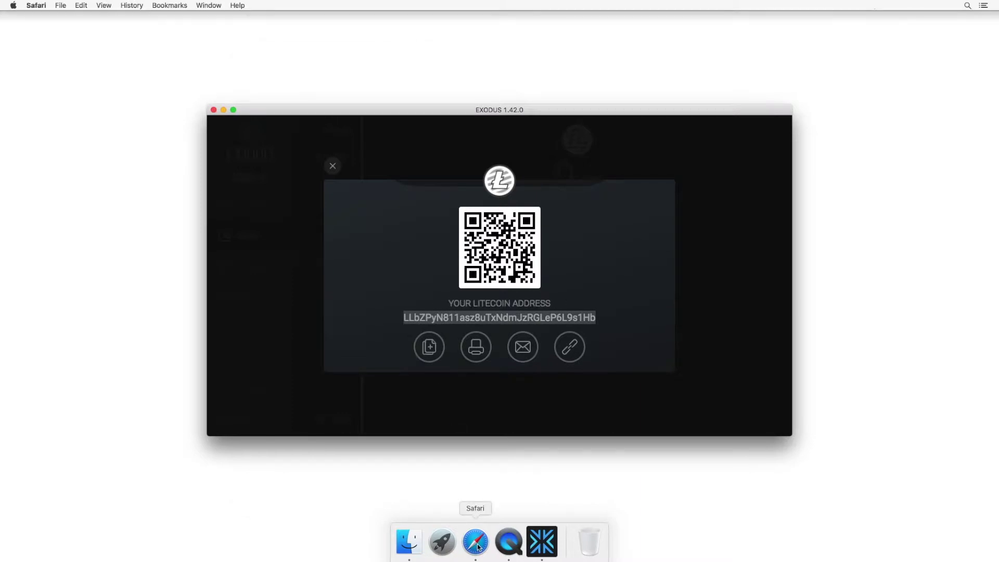
- On coinbase.com, prepare a $1 LTC send to the pasted Exodus Litecoin address
{"action": "type", "text": "coinbase"}
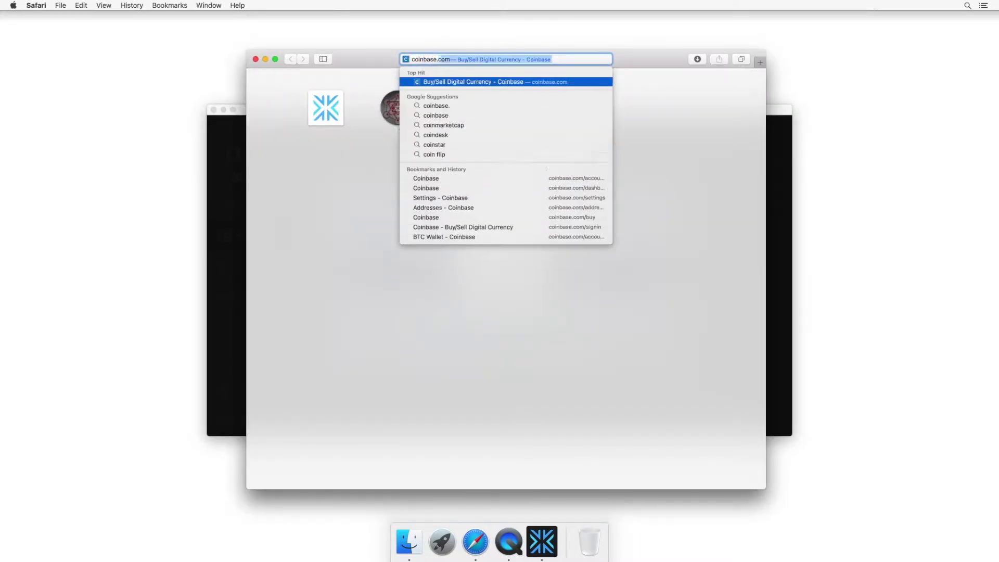
{"action": "key", "text": "Return"}
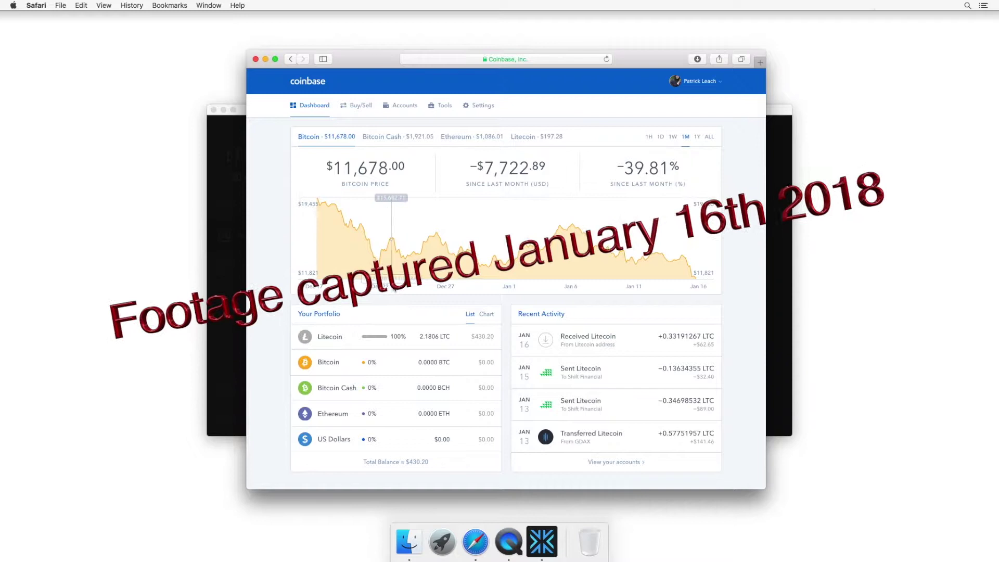
{"action": "left_click", "coordinate": [405, 107]}
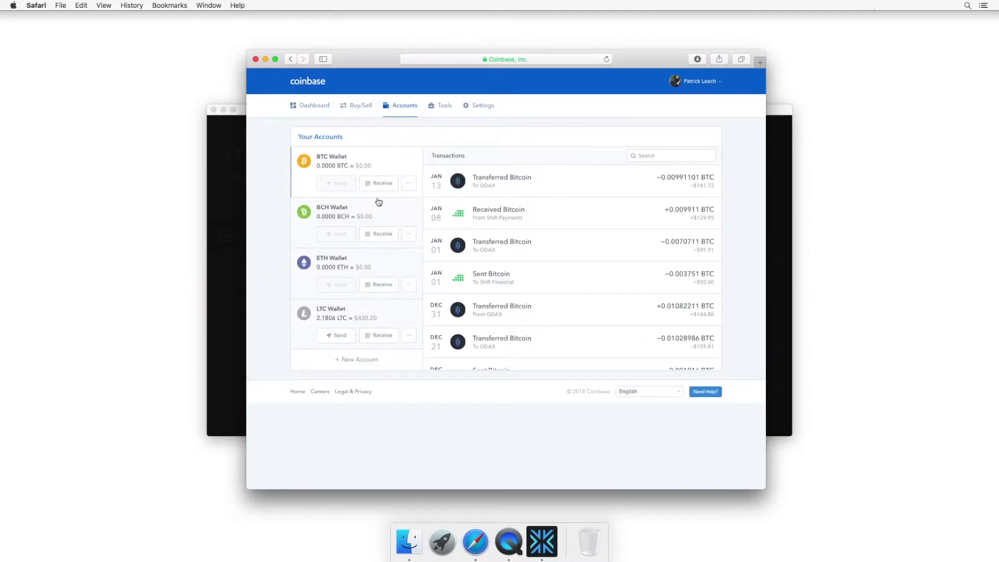
{"action": "left_click", "coordinate": [325, 337]}
{"action": "key", "text": "super+v"}
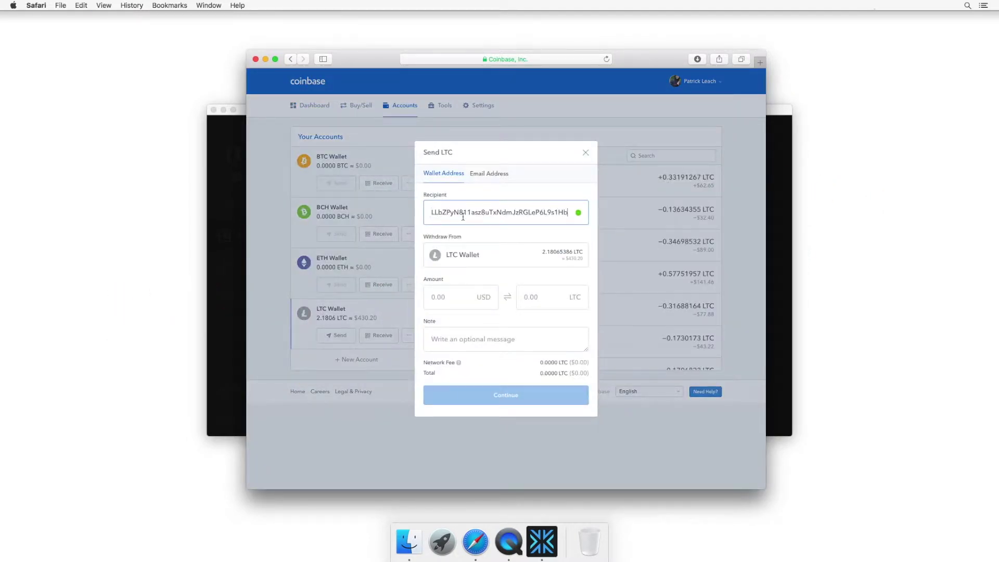
{"action": "left_click", "coordinate": [452, 298]}
{"action": "type", "text": "1"}
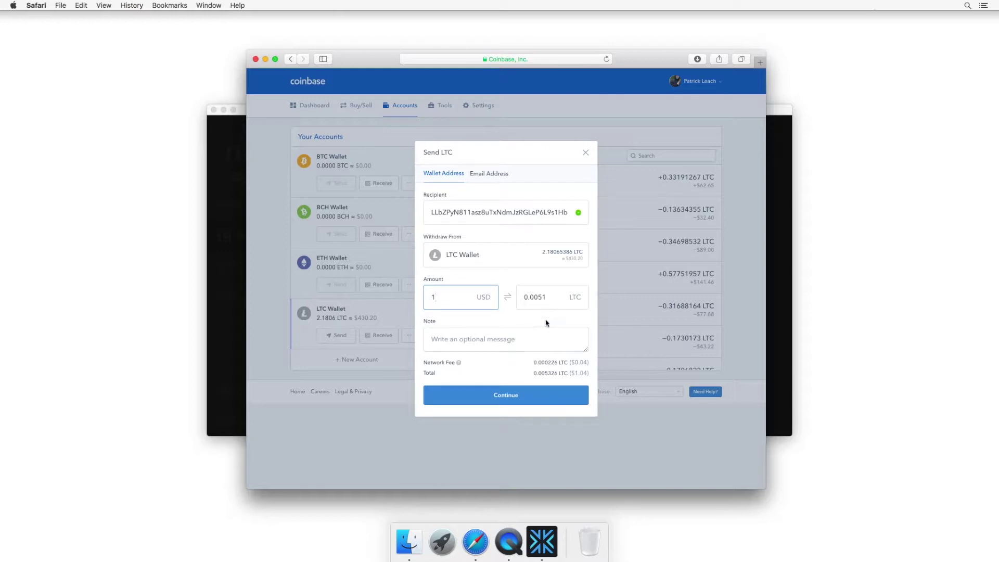
{"action": "left_click", "coordinate": [522, 339]}
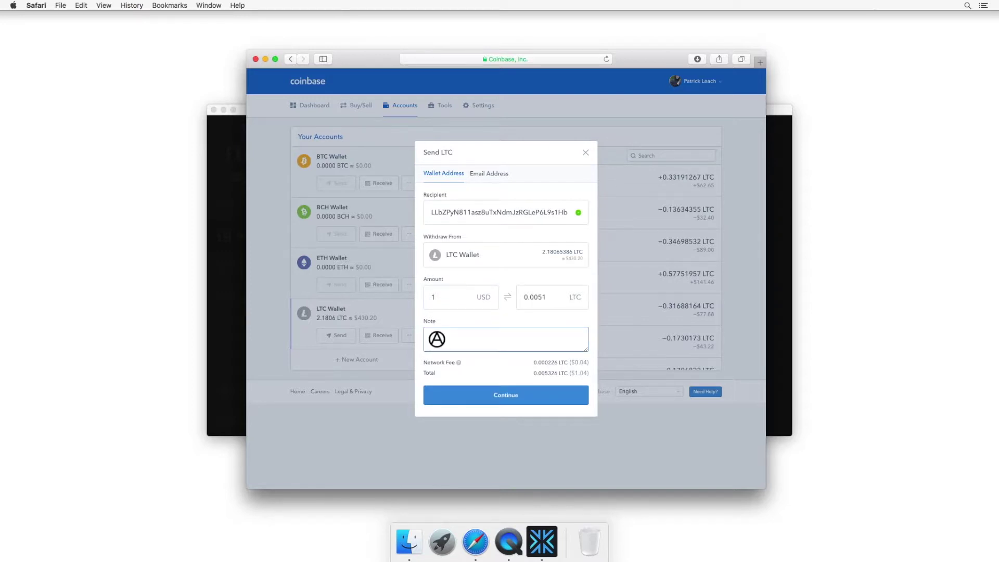
{"action": "left_click", "coordinate": [509, 396]}
- Confirm the send with the two-step verification code and view the pending transaction on BlockCypher
{"action": "left_click", "coordinate": [510, 329]}
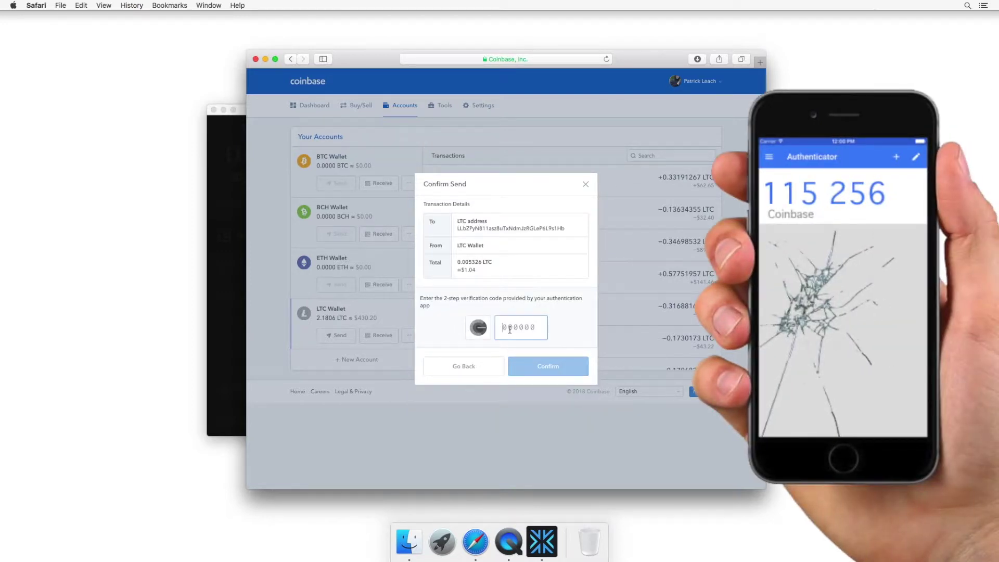
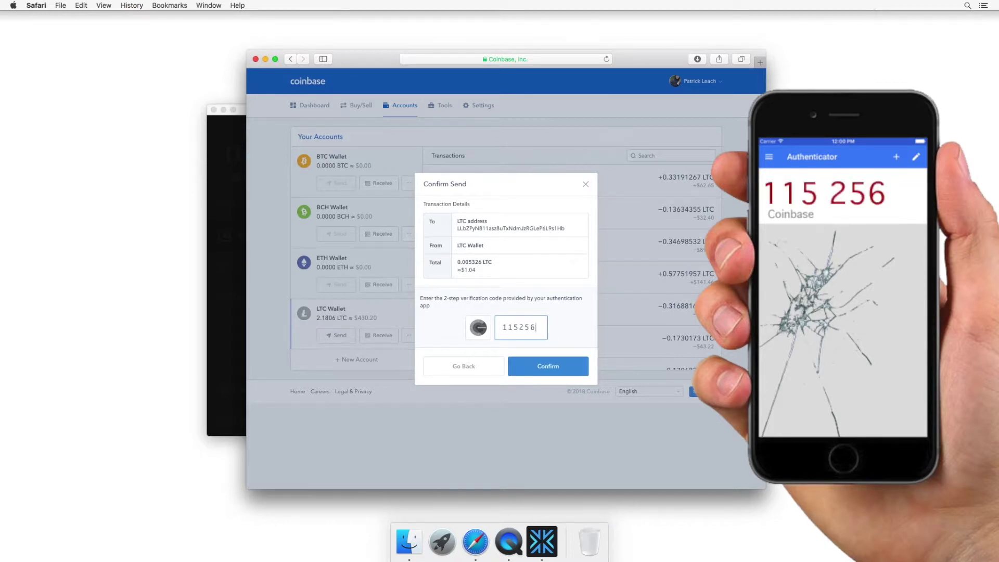
{"action": "left_click", "coordinate": [541, 366]}
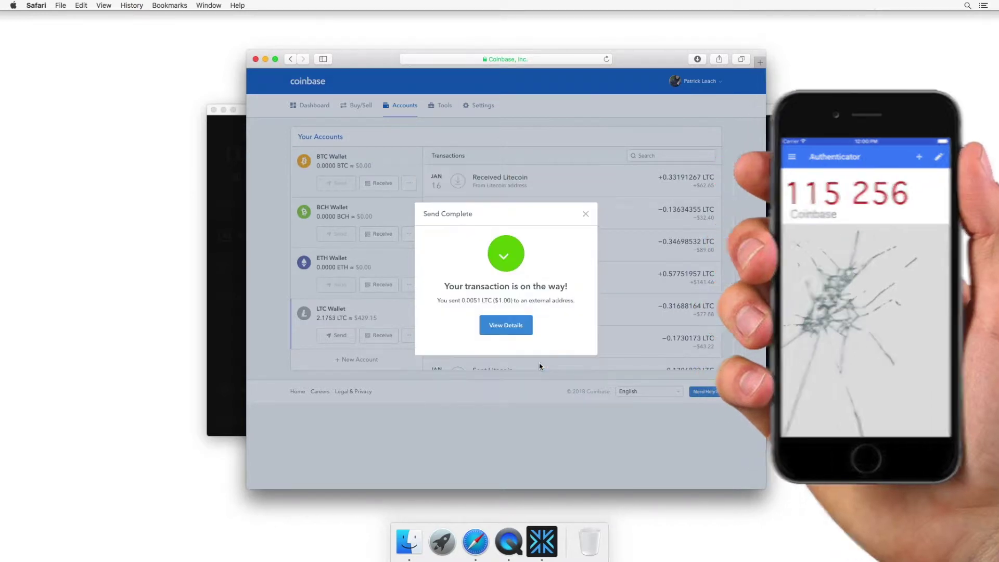
{"action": "left_click", "coordinate": [523, 325]}
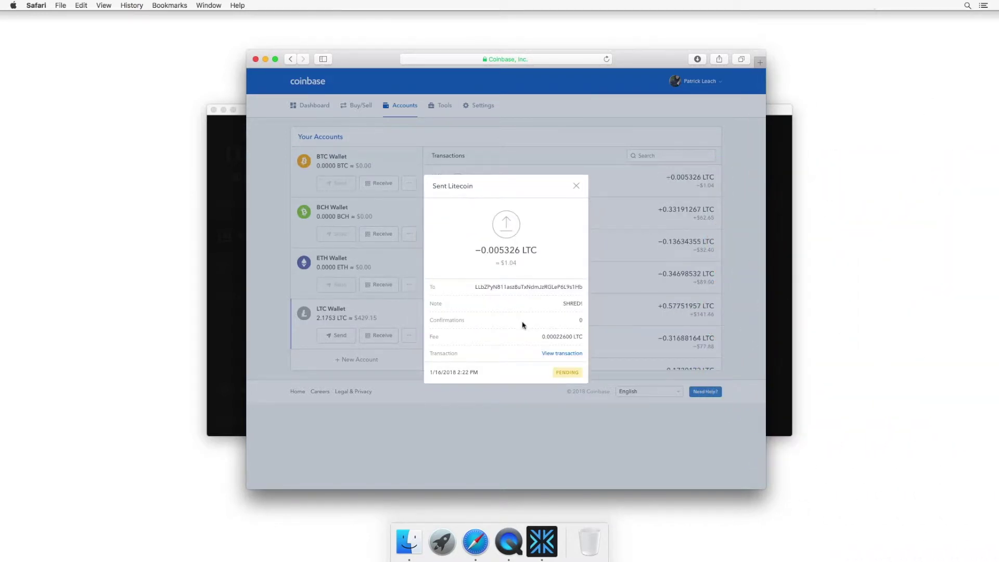
{"action": "left_click", "coordinate": [555, 353]}
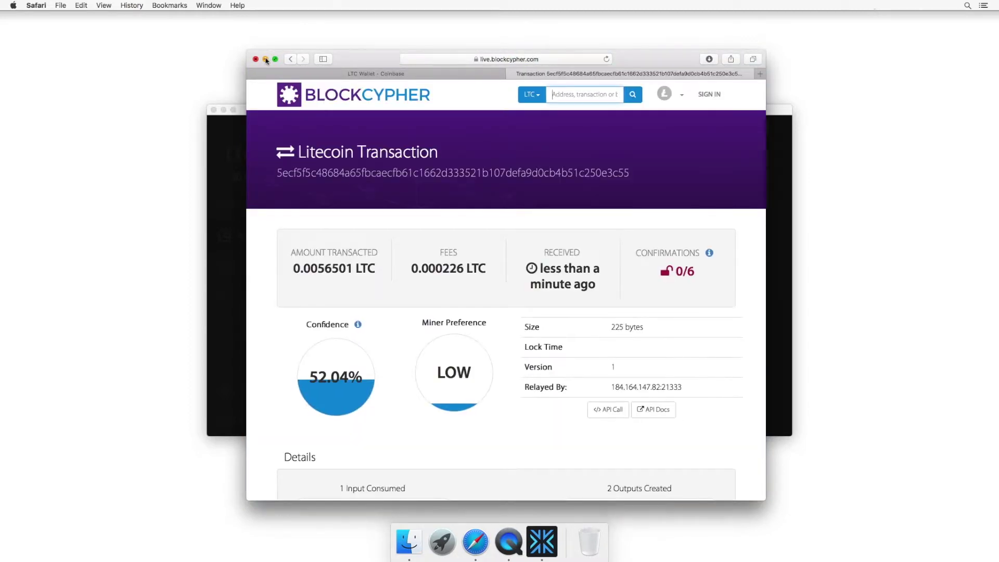
{"action": "left_click", "coordinate": [266, 60]}
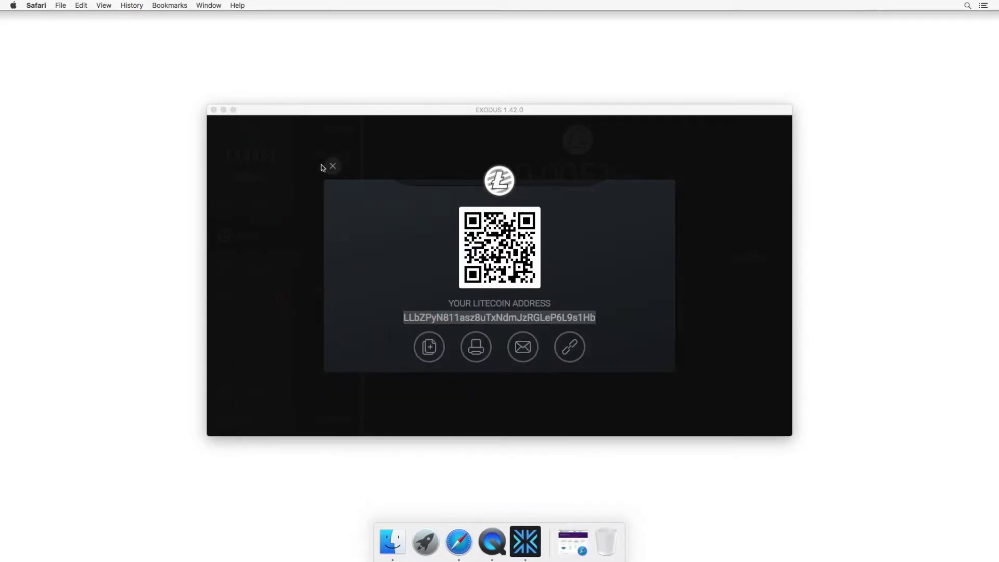
- Start the wallet backup and set a new wallet password
{"action": "left_click", "coordinate": [333, 166]}
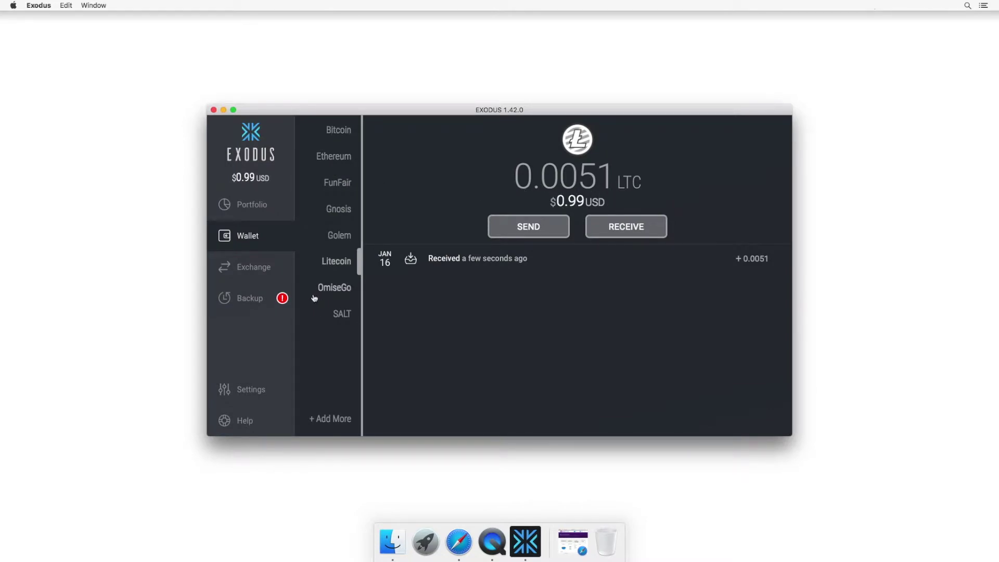
{"action": "left_click", "coordinate": [249, 300]}
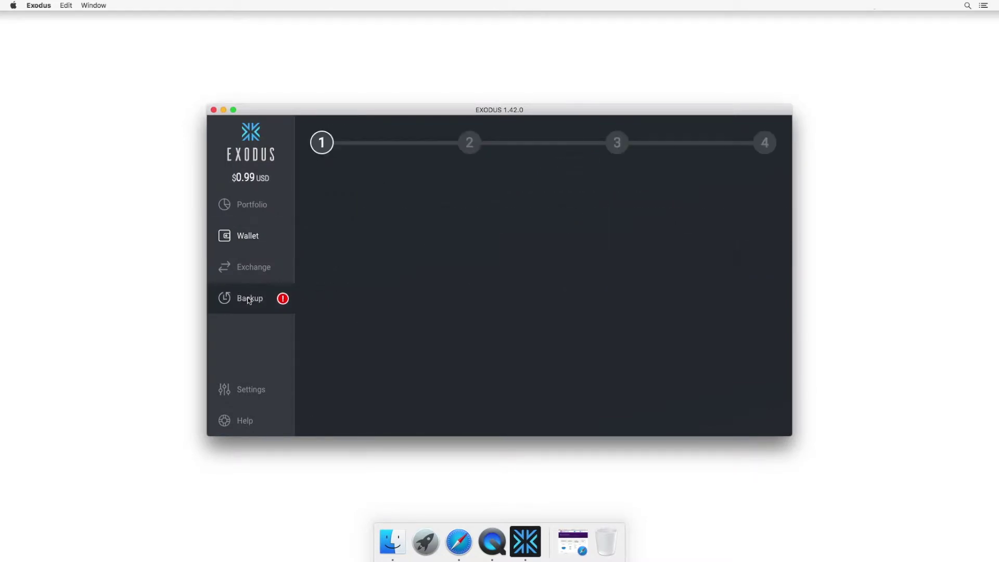
{"action": "key", "text": "Return"}
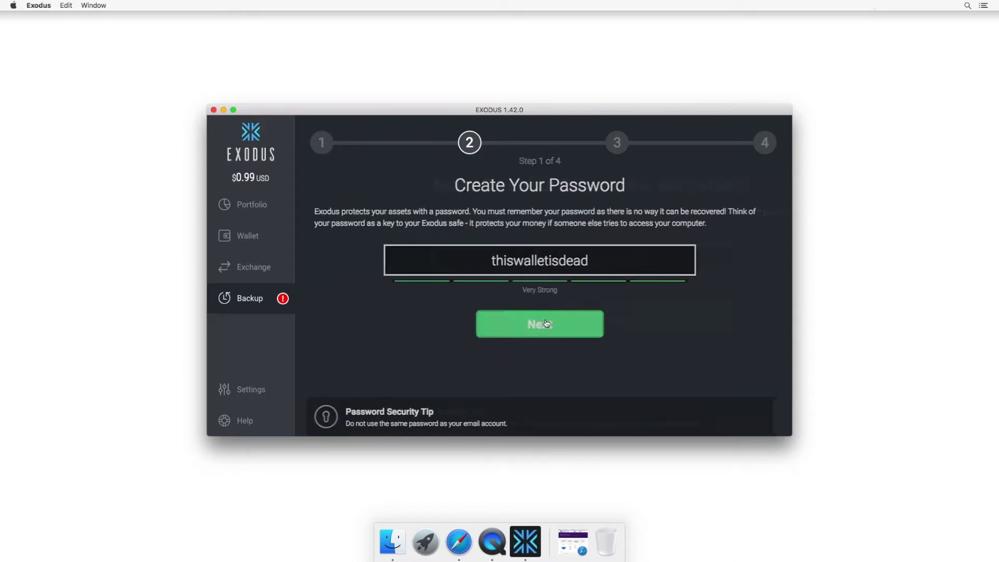
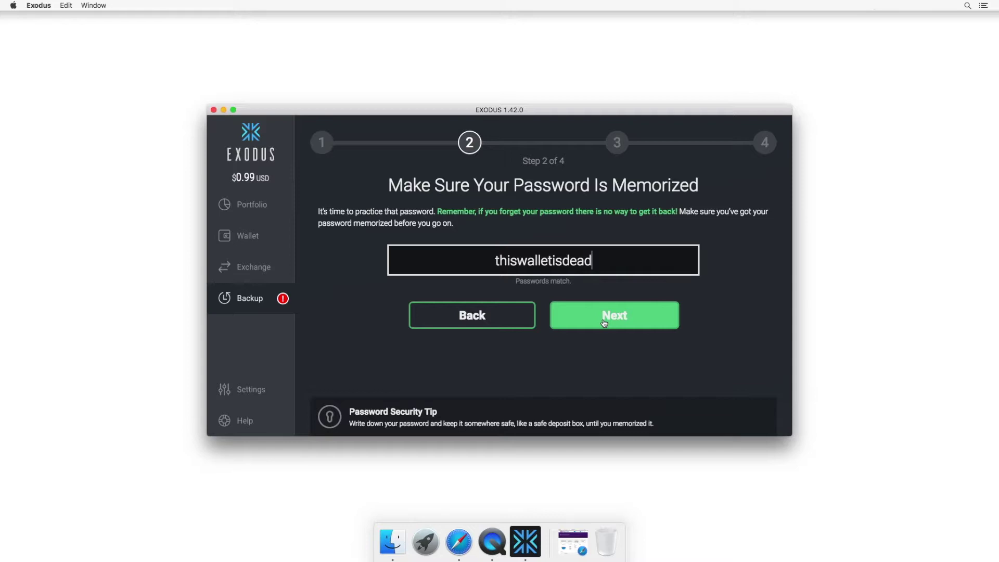
{"action": "left_click", "coordinate": [604, 323]}
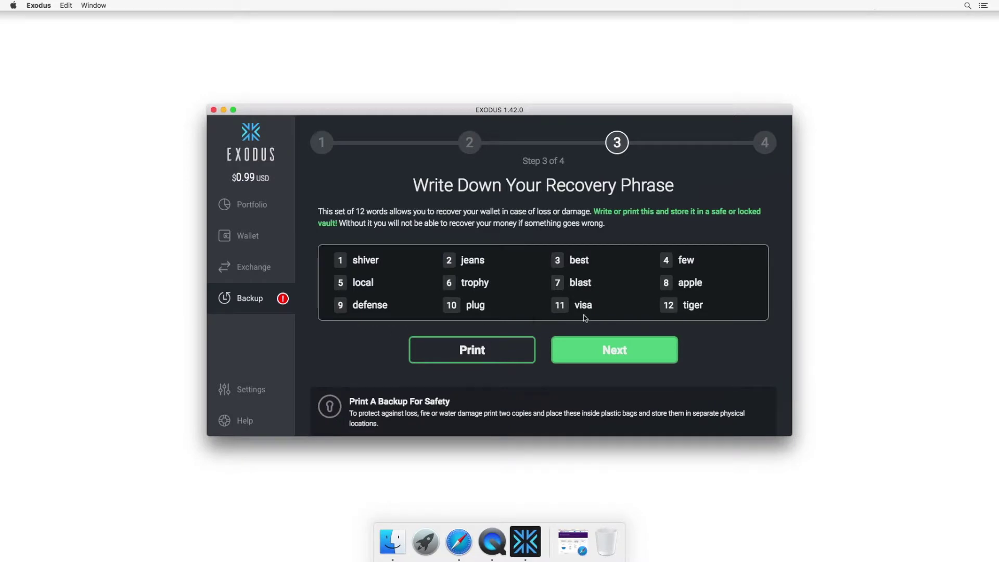
- Pass the 12-word phrase, enter an email for the backup link, finish, then review the phrase
{"action": "left_click", "coordinate": [632, 351]}
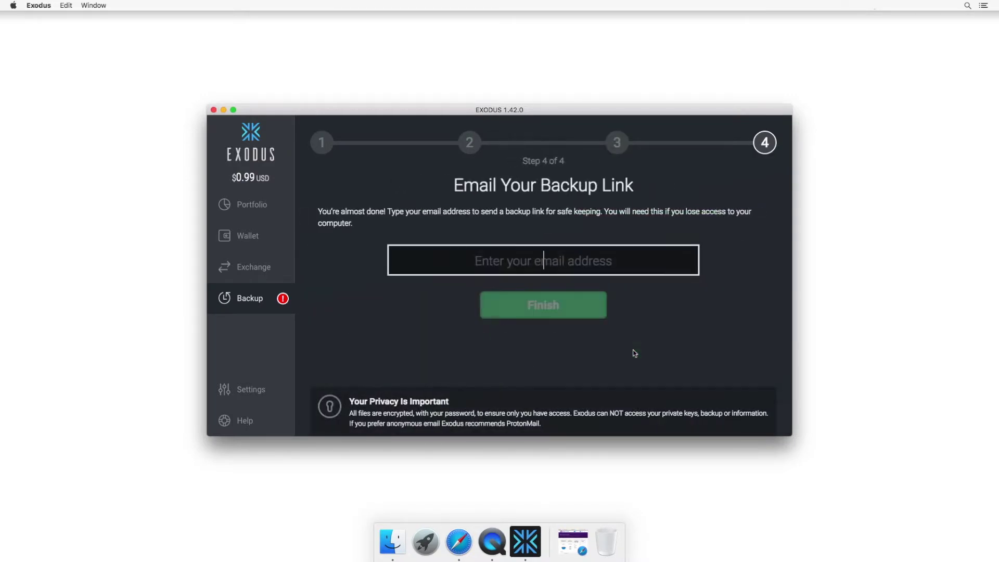
{"action": "left_click", "coordinate": [549, 307]}
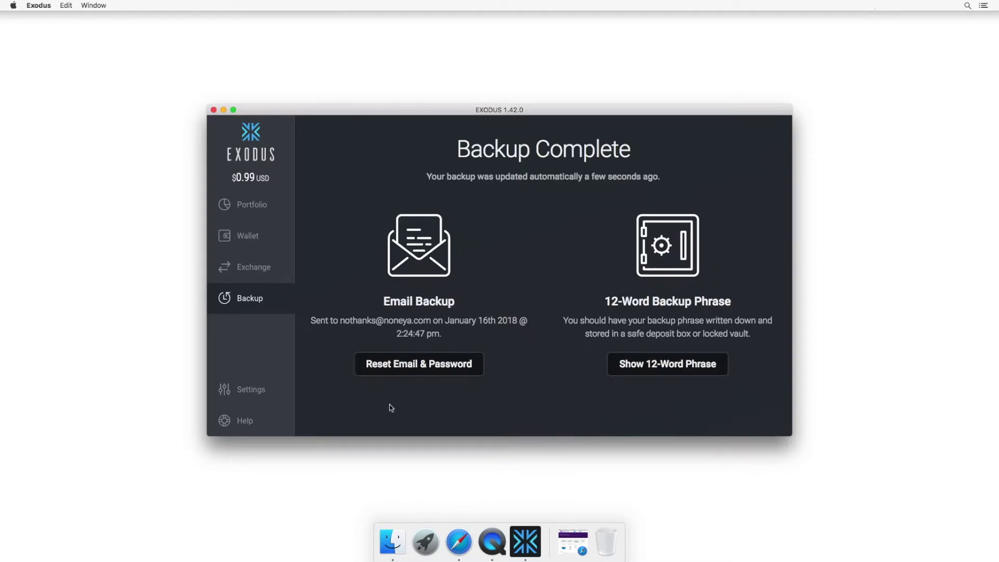
{"action": "left_click", "coordinate": [666, 363]}
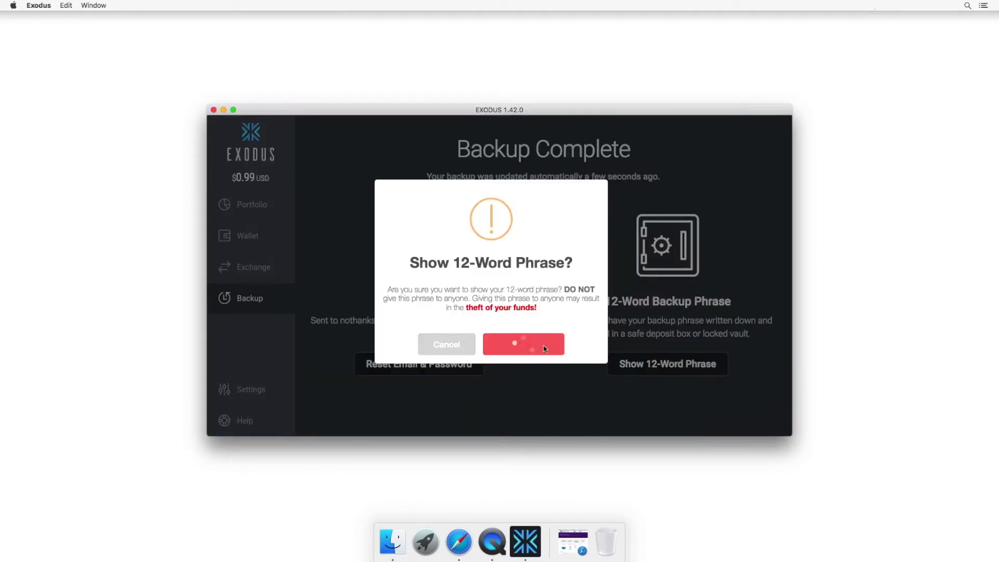
{"action": "left_click", "coordinate": [523, 343]}
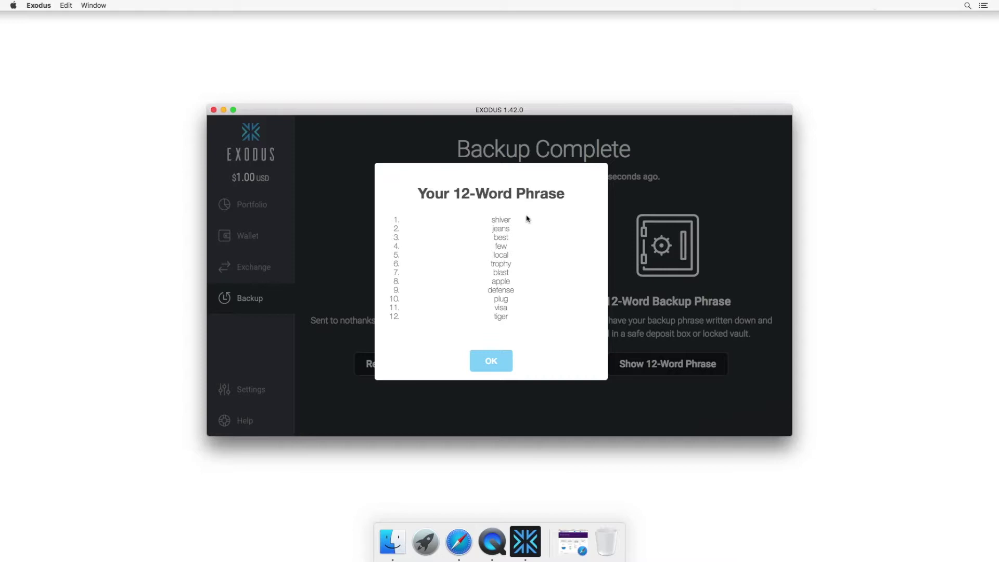
{"action": "left_click", "coordinate": [490, 361]}
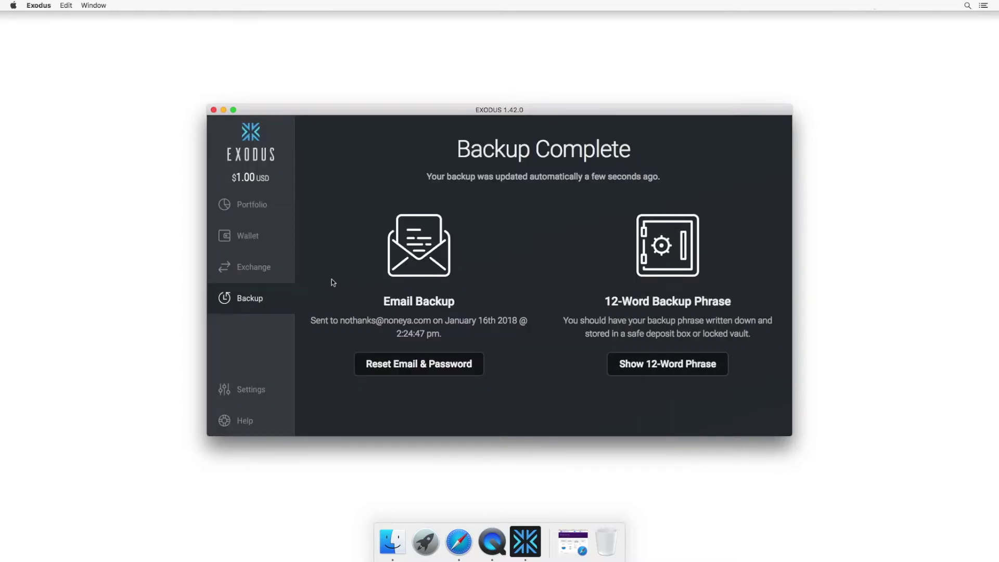
- Choose Litecoin as the coin to exchange from on the Exchange page
{"action": "left_click", "coordinate": [254, 268]}
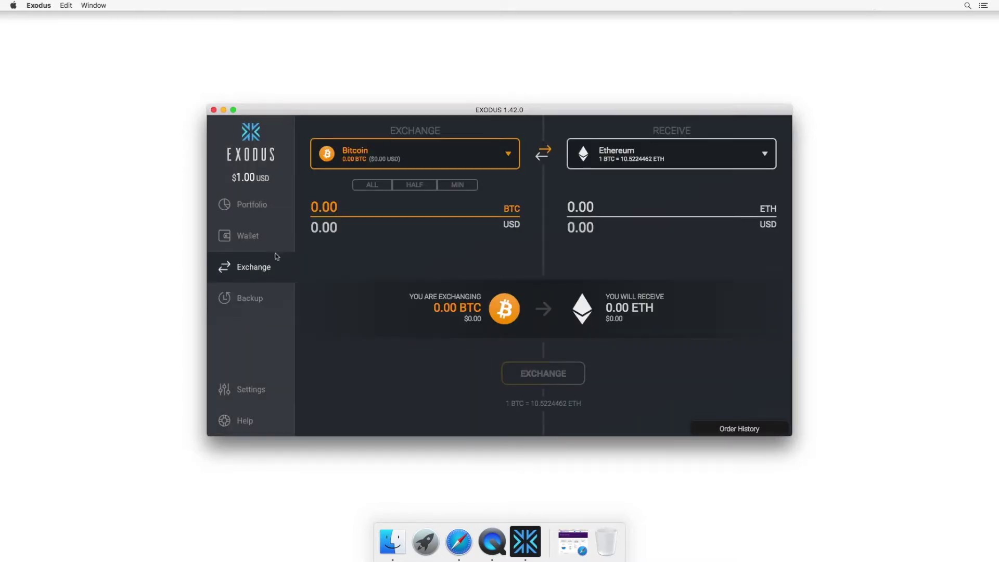
{"action": "left_click", "coordinate": [385, 156]}
{"action": "left_click", "coordinate": [383, 286]}
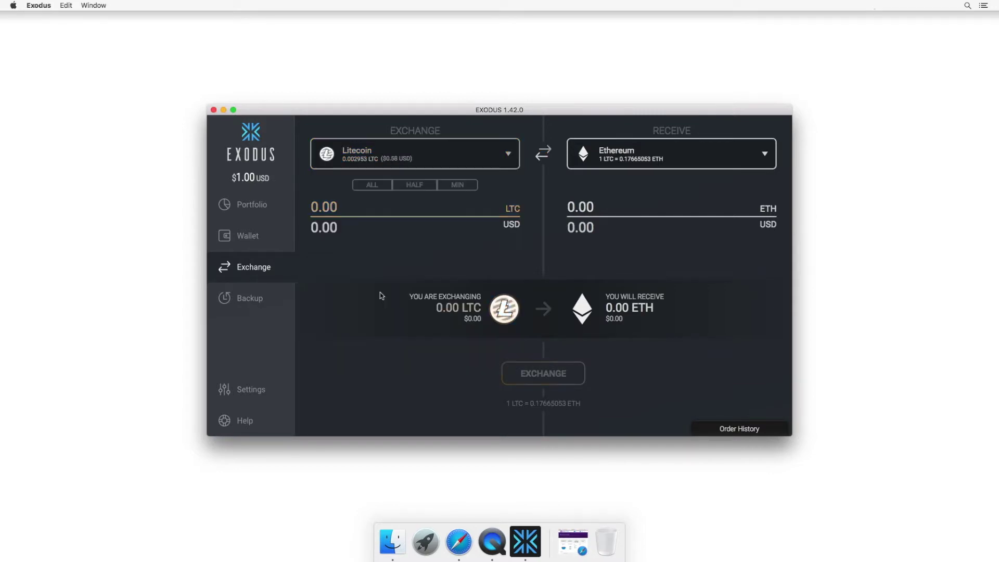
{"action": "left_click", "coordinate": [608, 167]}
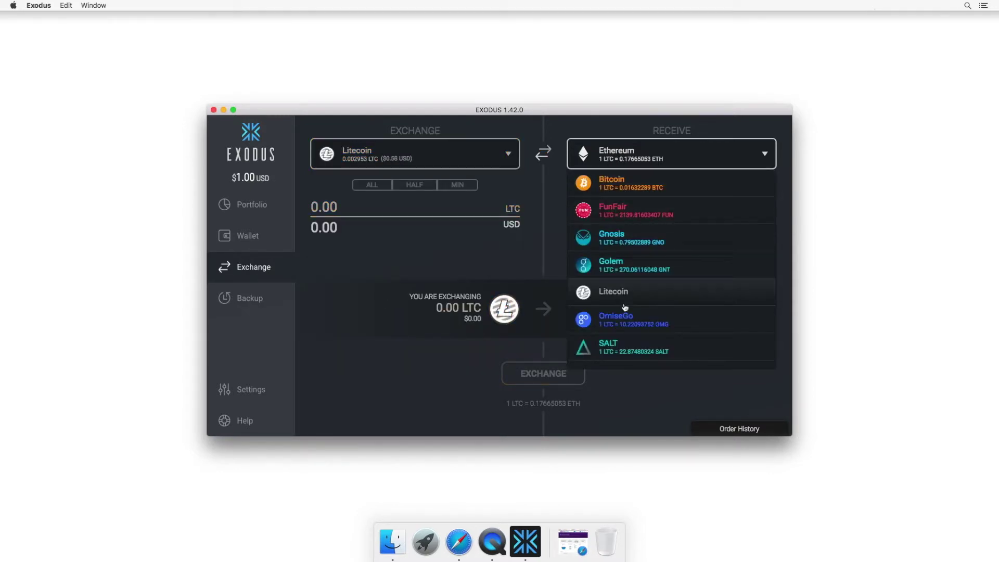
- Make the hidden assets visible again, from BAT through ETH Classic
{"action": "left_click", "coordinate": [252, 389]}
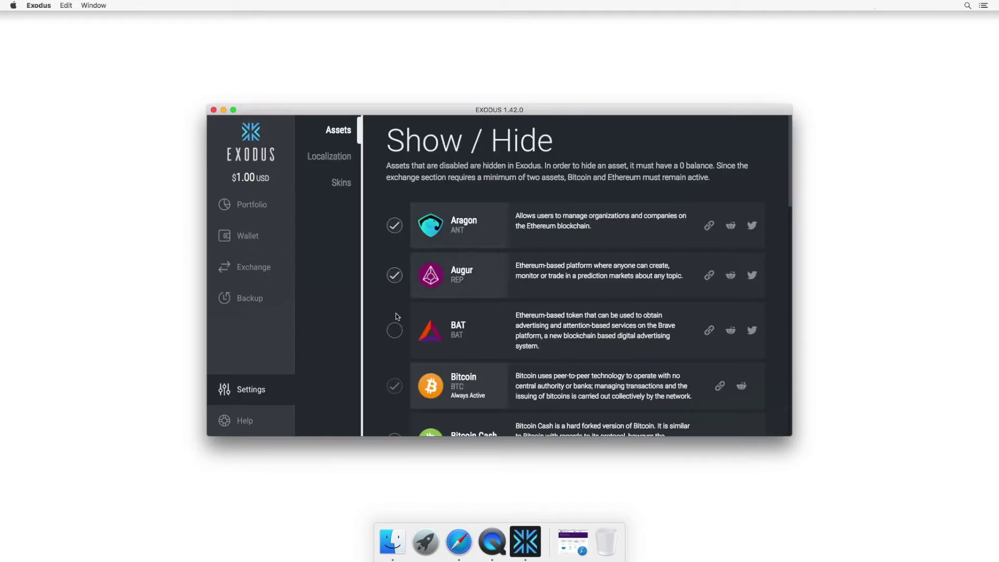
{"action": "scroll", "coordinate": [398, 336], "scroll_direction": "down", "scroll_amount": 2}
{"action": "scroll", "coordinate": [399, 337], "scroll_direction": "down", "scroll_amount": 4}
{"action": "left_click", "coordinate": [395, 335]}
{"action": "scroll", "coordinate": [399, 337], "scroll_direction": "down", "scroll_amount": 6}
{"action": "left_click", "coordinate": [395, 286]}
{"action": "left_click", "coordinate": [394, 346]}
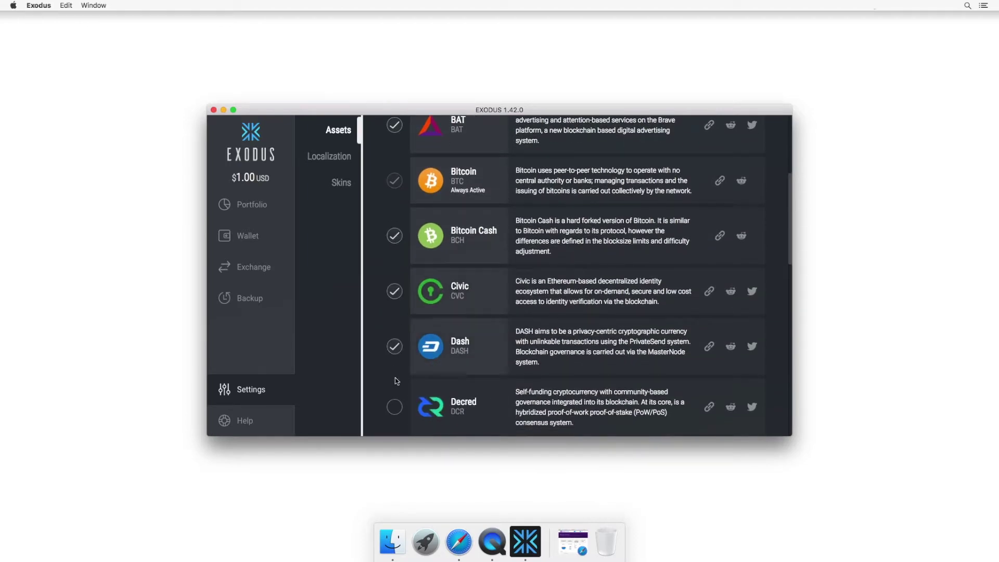
{"action": "left_click", "coordinate": [394, 407]}
{"action": "scroll", "coordinate": [398, 409], "scroll_direction": "down", "scroll_amount": 3}
{"action": "scroll", "coordinate": [399, 411], "scroll_direction": "down", "scroll_amount": 5}
{"action": "left_click", "coordinate": [394, 291]}
{"action": "left_click", "coordinate": [394, 355]}
{"action": "left_click", "coordinate": [395, 414]}
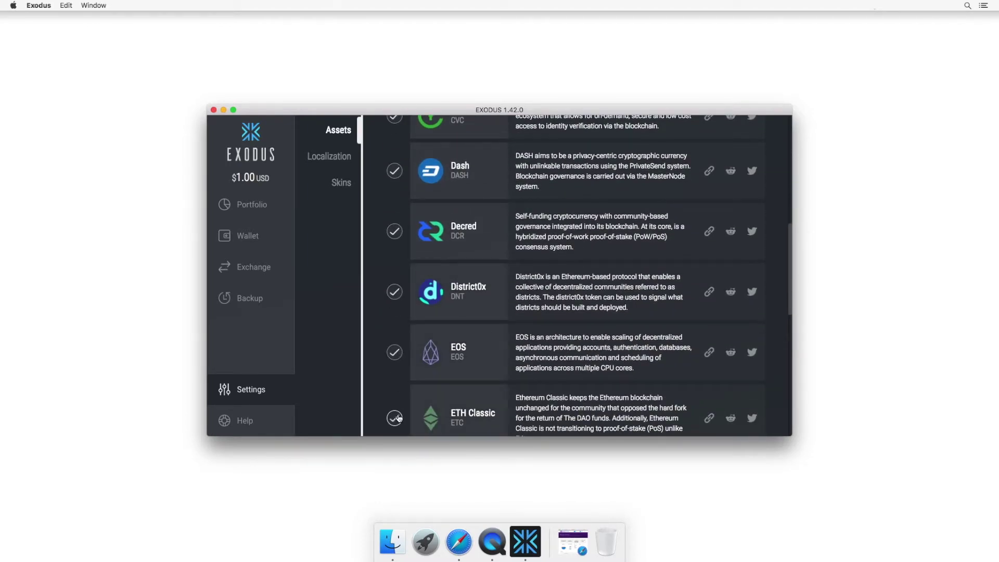
{"action": "scroll", "coordinate": [400, 409], "scroll_direction": "down", "scroll_amount": 15}
- Fill in the entire Litecoin balance to exchange and browse the coins available to receive
{"action": "left_click", "coordinate": [262, 270]}
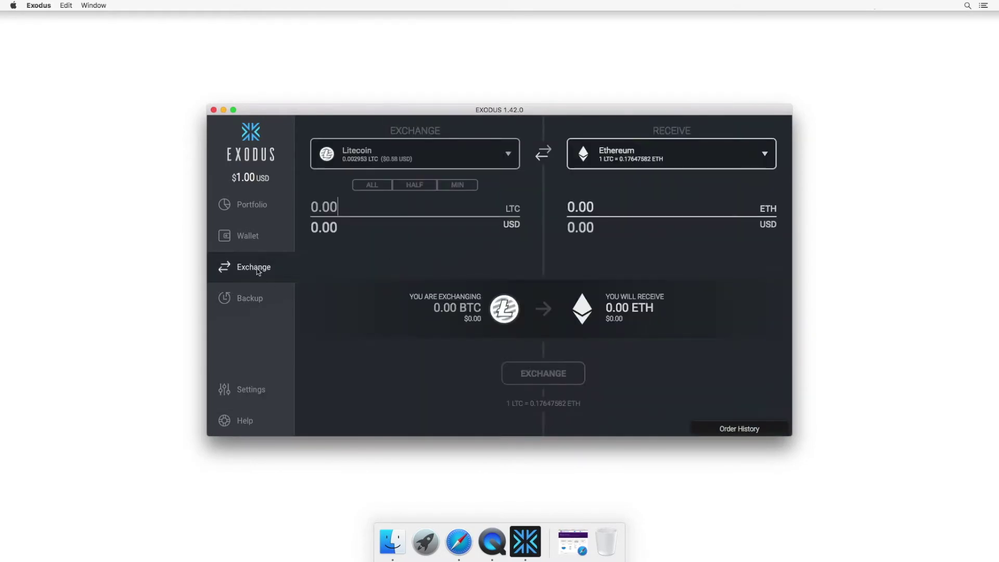
{"action": "left_click", "coordinate": [372, 186]}
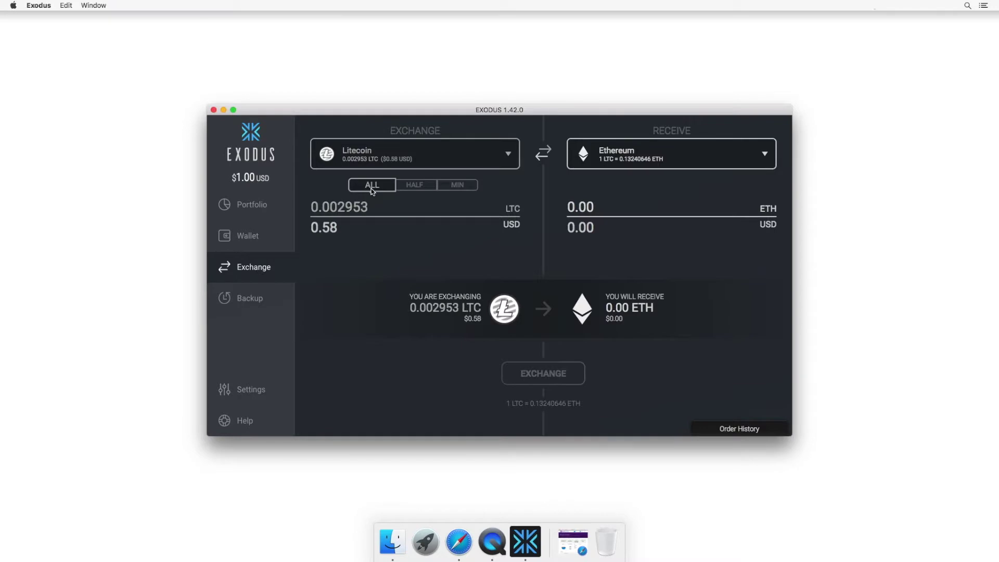
{"action": "left_click", "coordinate": [764, 152]}
{"action": "scroll", "coordinate": [622, 291], "scroll_direction": "down", "scroll_amount": 5}
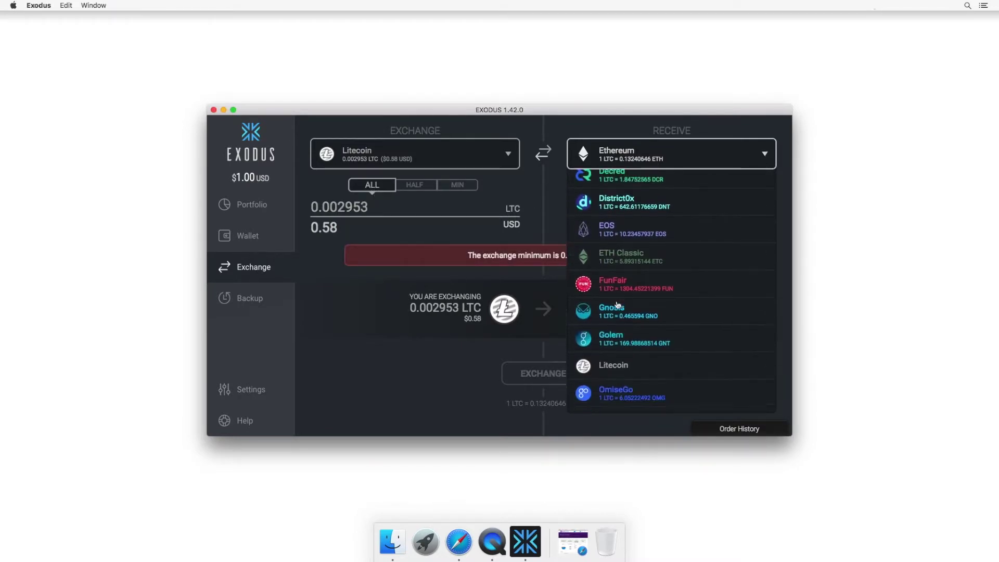
{"action": "scroll", "coordinate": [618, 306], "scroll_direction": "down", "scroll_amount": 1}
{"action": "left_click", "coordinate": [252, 216]}
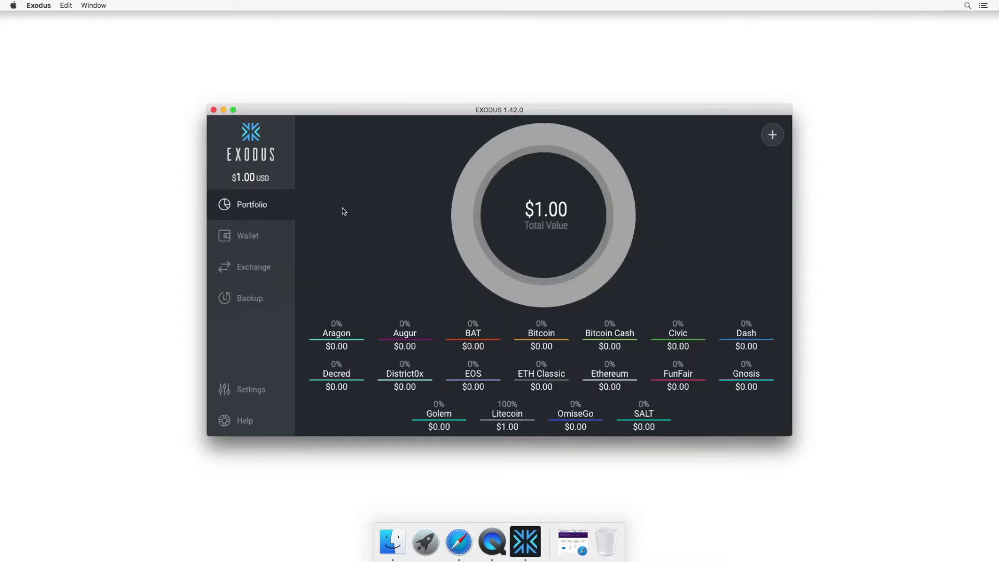
- Close the sent-Litecoin details in Coinbase and copy the LTC wallet's receiving address
{"action": "left_click", "coordinate": [255, 238]}
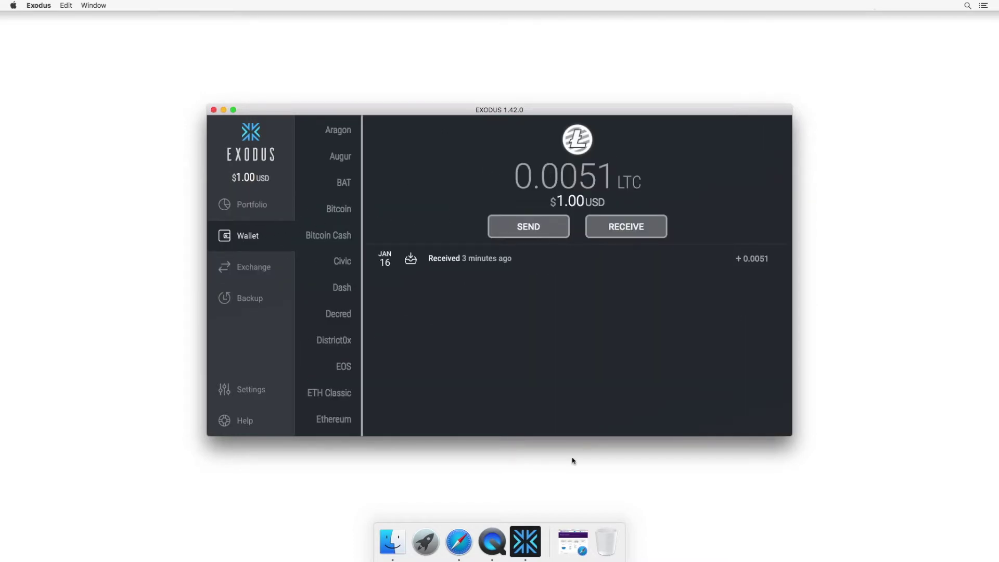
{"action": "left_click", "coordinate": [573, 543]}
{"action": "left_click", "coordinate": [456, 74]}
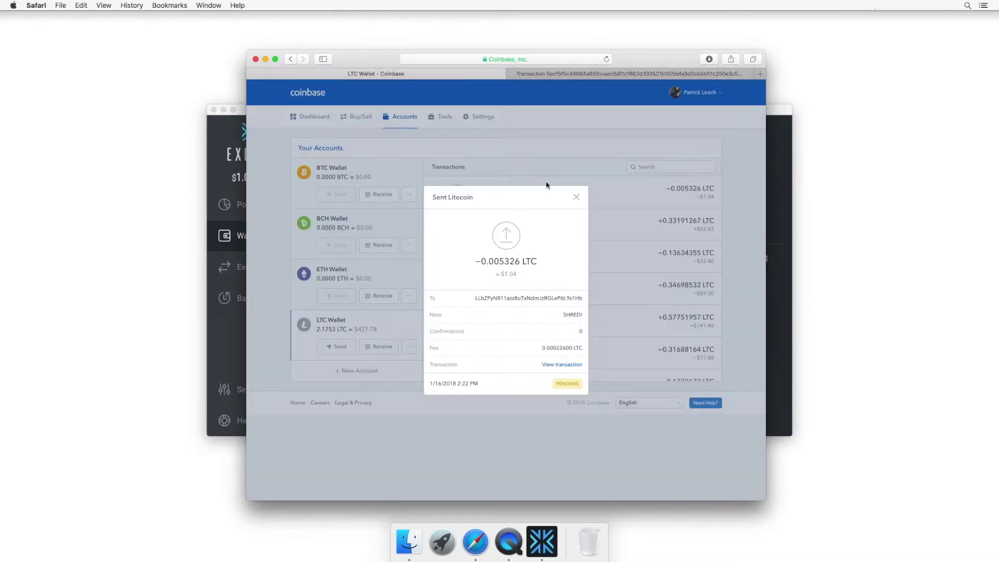
{"action": "left_click", "coordinate": [576, 197]}
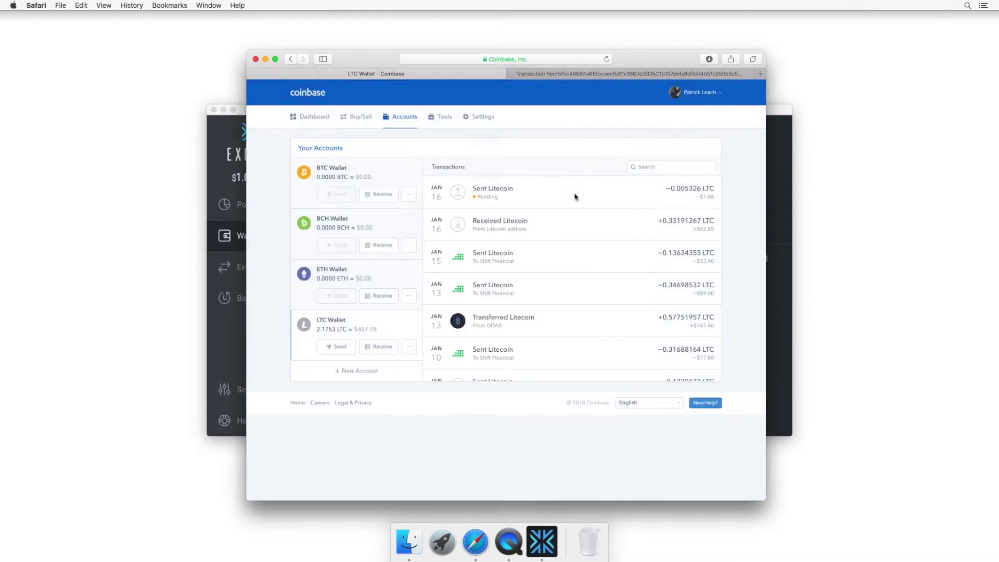
{"action": "left_click", "coordinate": [381, 346]}
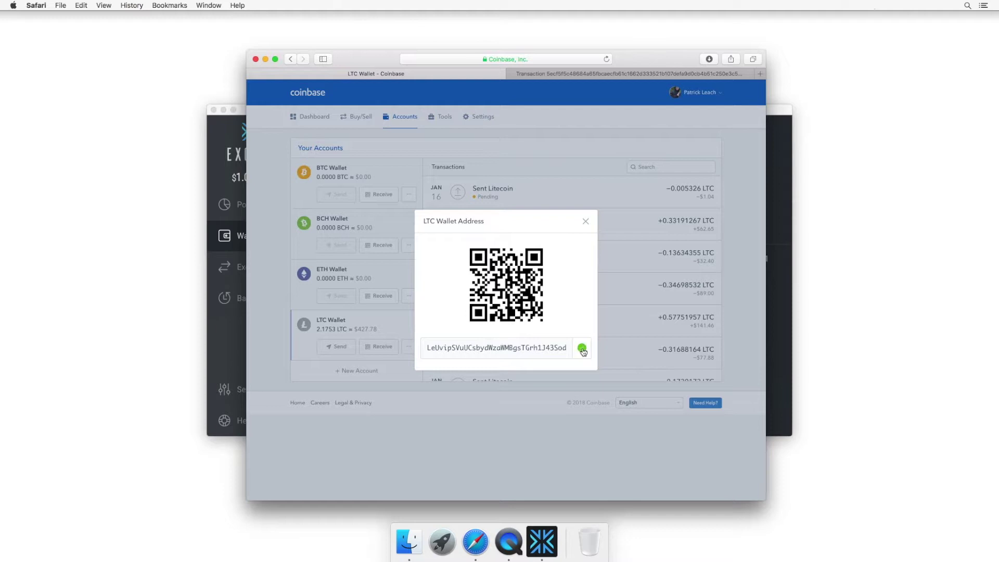
{"action": "left_click", "coordinate": [266, 59]}
{"action": "left_click", "coordinate": [528, 226]}
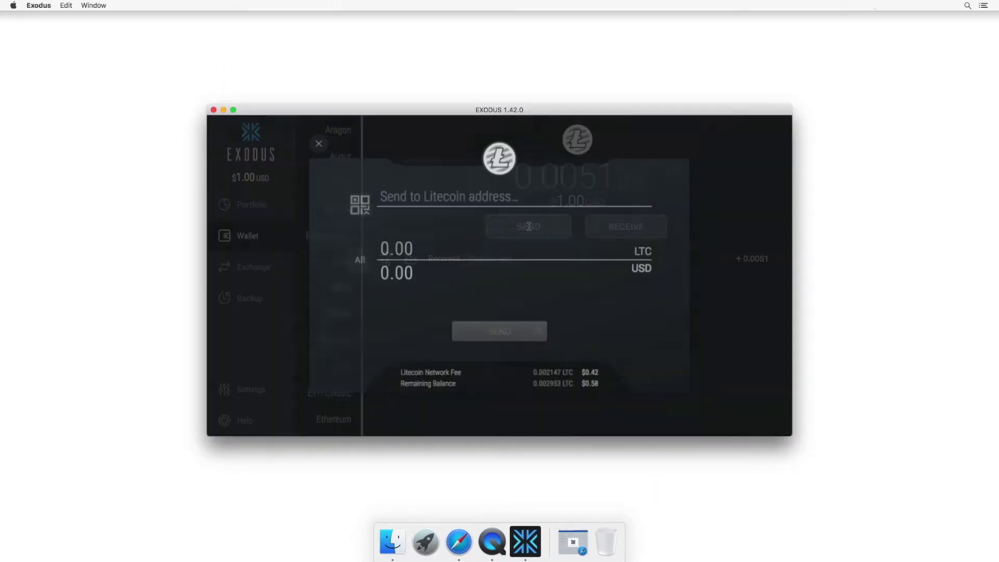
- Send all 0.002953 LTC ($0.58) to the pasted Coinbase address and confirm
{"action": "key", "text": "super+v"}
{"action": "left_click", "coordinate": [371, 261]}
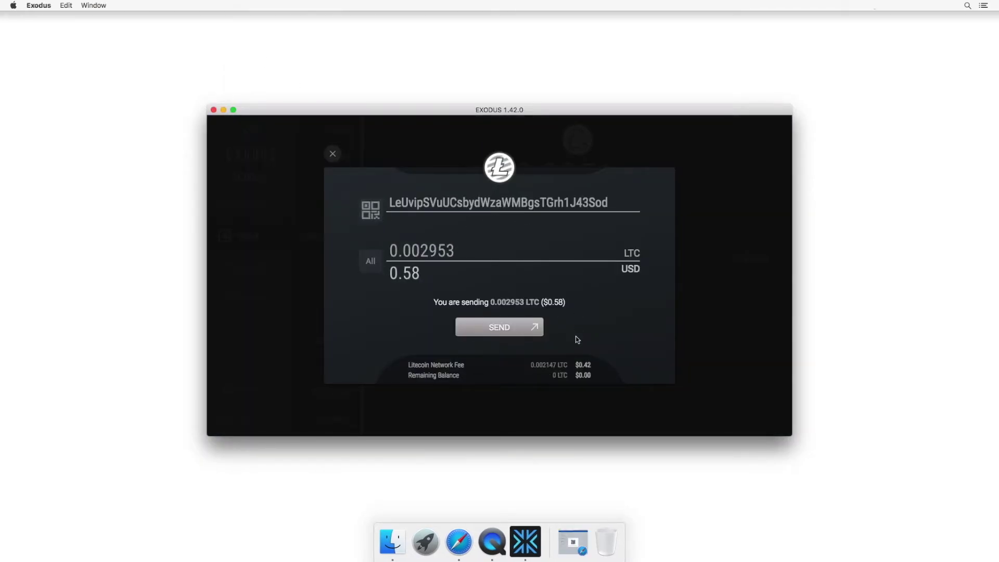
{"action": "left_click", "coordinate": [502, 328]}
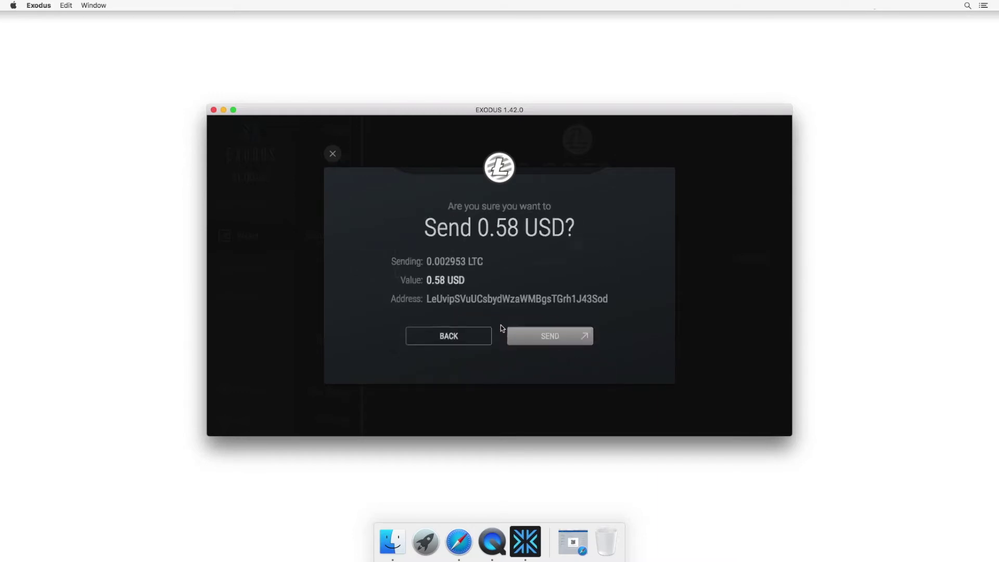
{"action": "left_click", "coordinate": [563, 337]}
{"action": "left_click", "coordinate": [494, 336]}
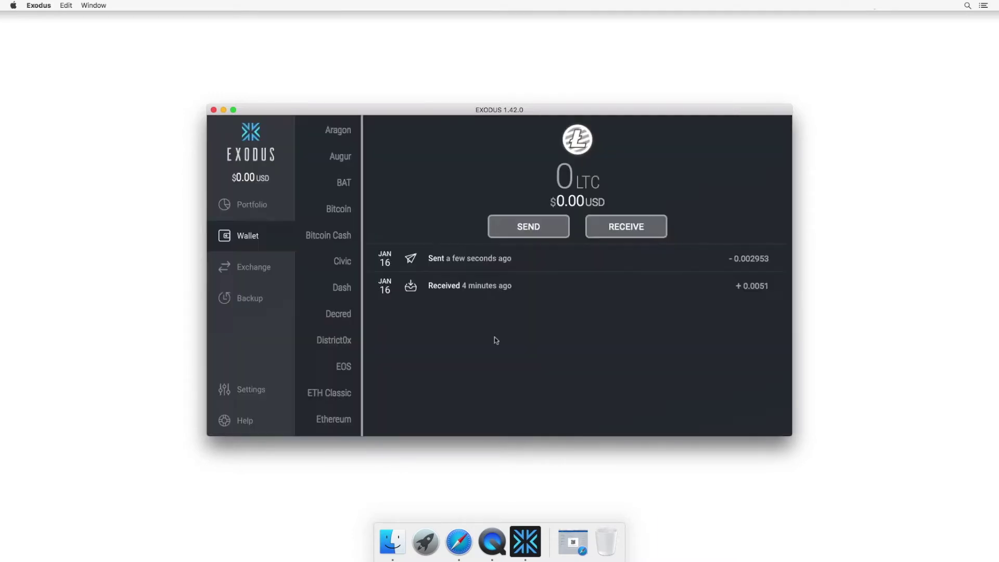
- Restore the wallet by entering its 12-word recovery phrase and acknowledge the confirmations
{"action": "left_click", "coordinate": [255, 205]}
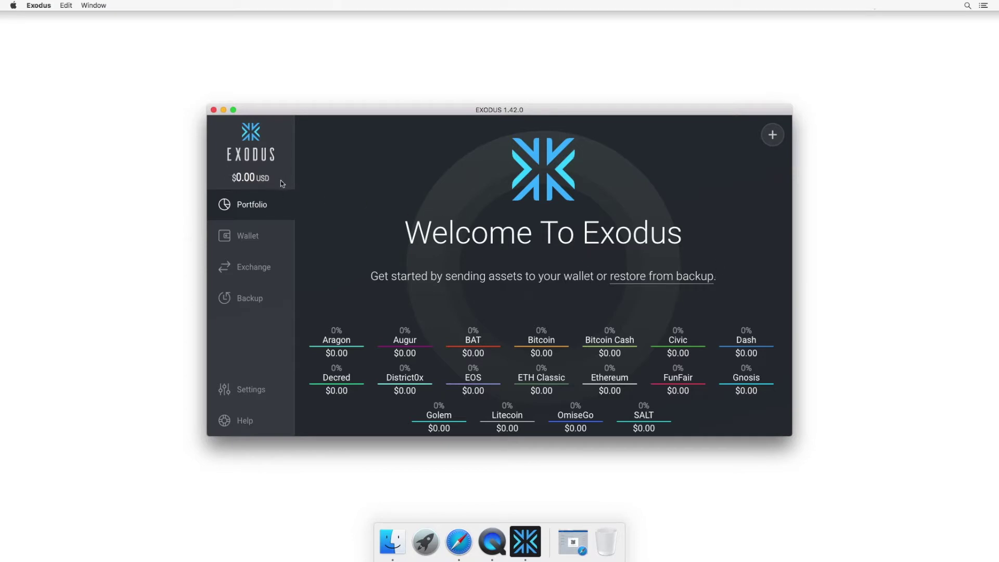
{"action": "left_click", "coordinate": [657, 279]}
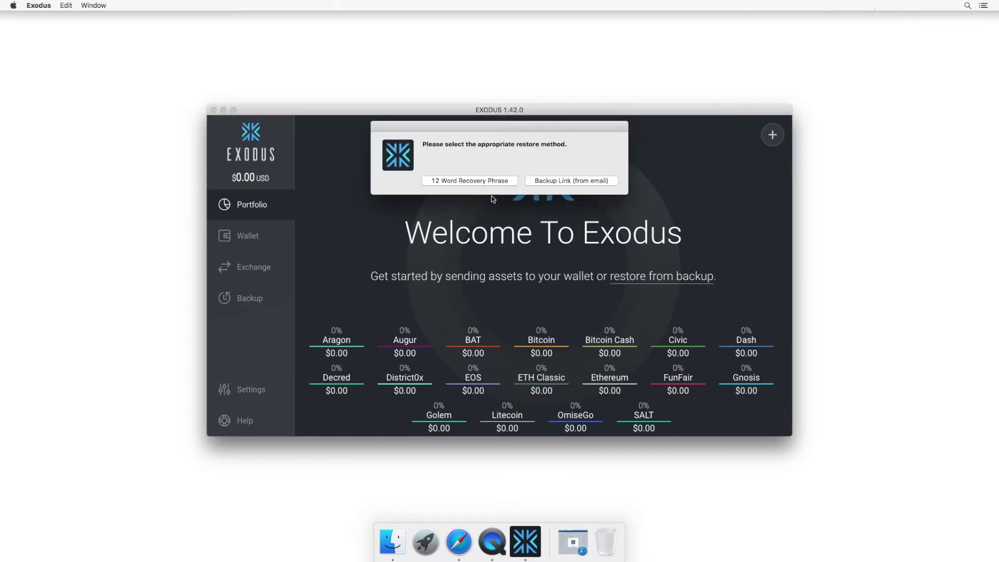
{"action": "left_click", "coordinate": [482, 181]}
{"action": "left_click", "coordinate": [569, 182]}
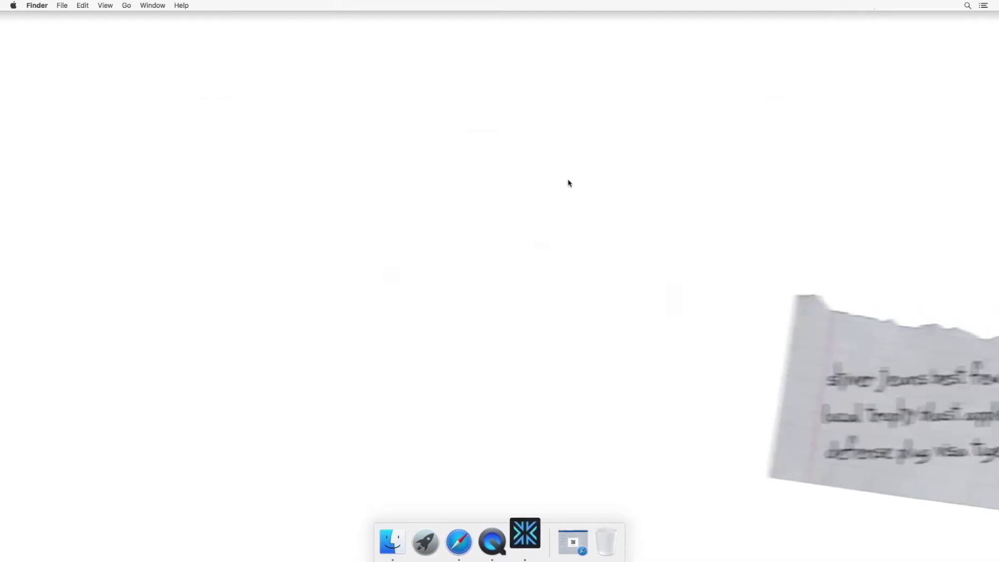
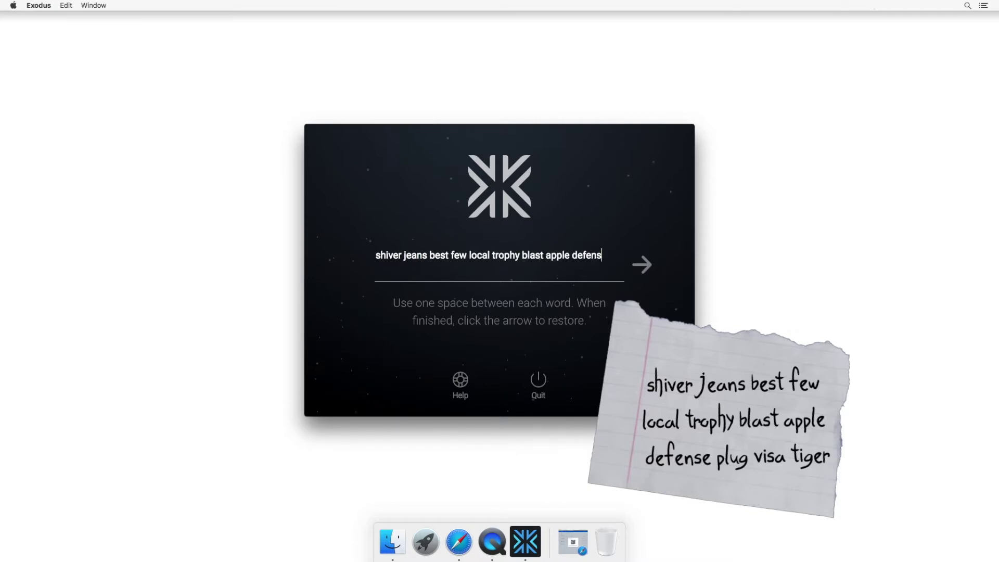
{"action": "left_click", "coordinate": [643, 266]}
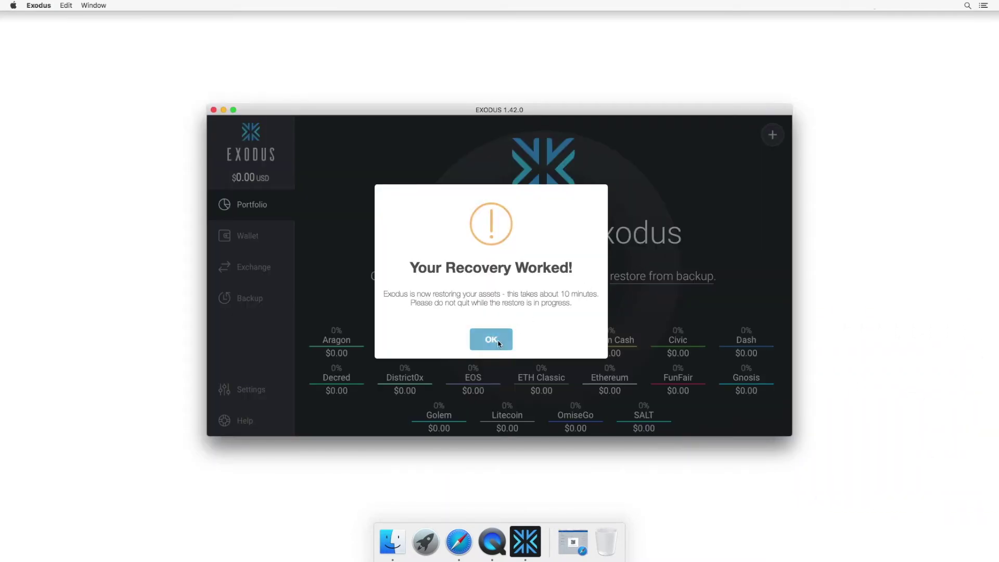
{"action": "left_click", "coordinate": [497, 342]}
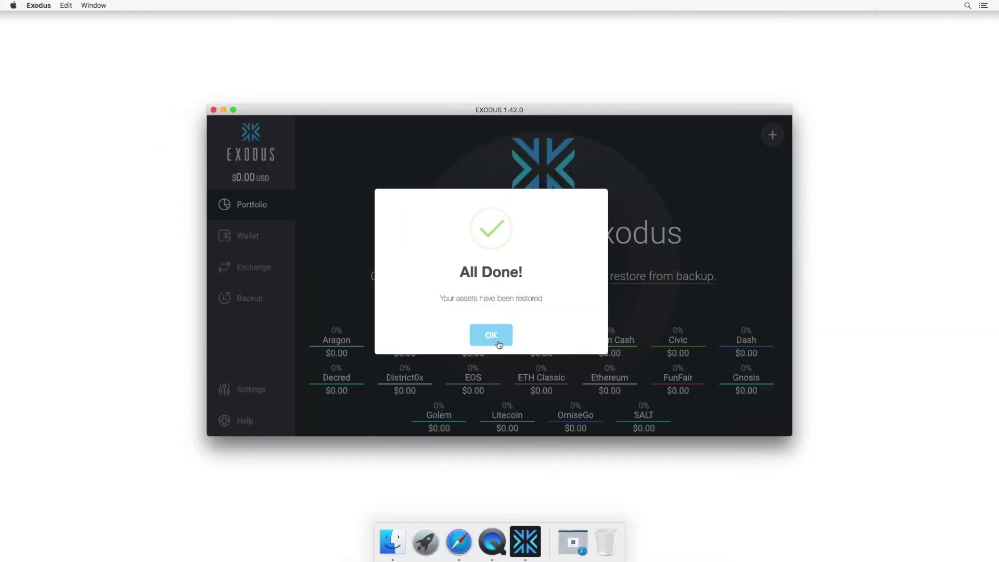
{"action": "left_click", "coordinate": [496, 339]}
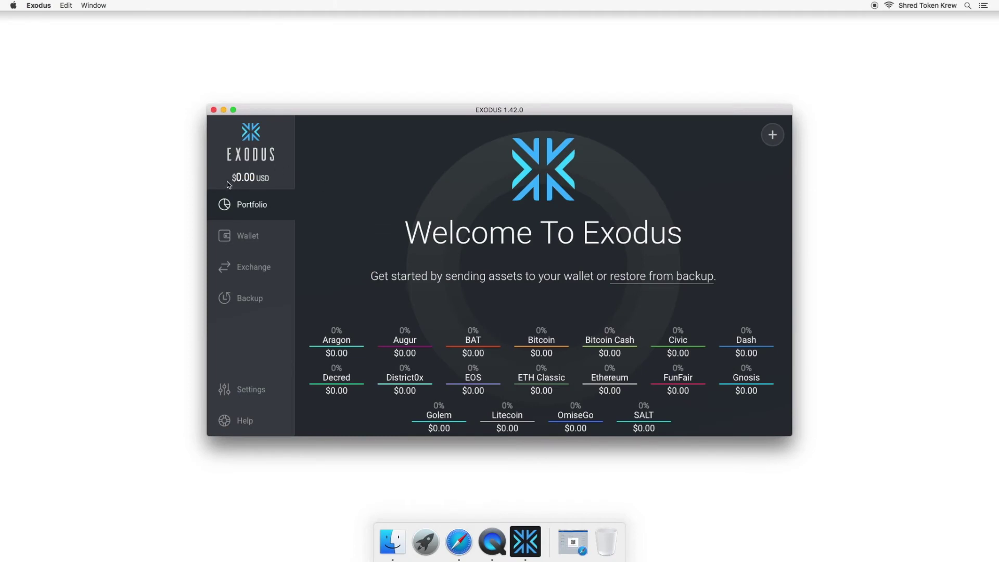
- Set the display currency to Australian dollar in the Localization settings
{"action": "left_click", "coordinate": [250, 239]}
{"action": "scroll", "coordinate": [336, 349], "scroll_direction": "down", "scroll_amount": 5}
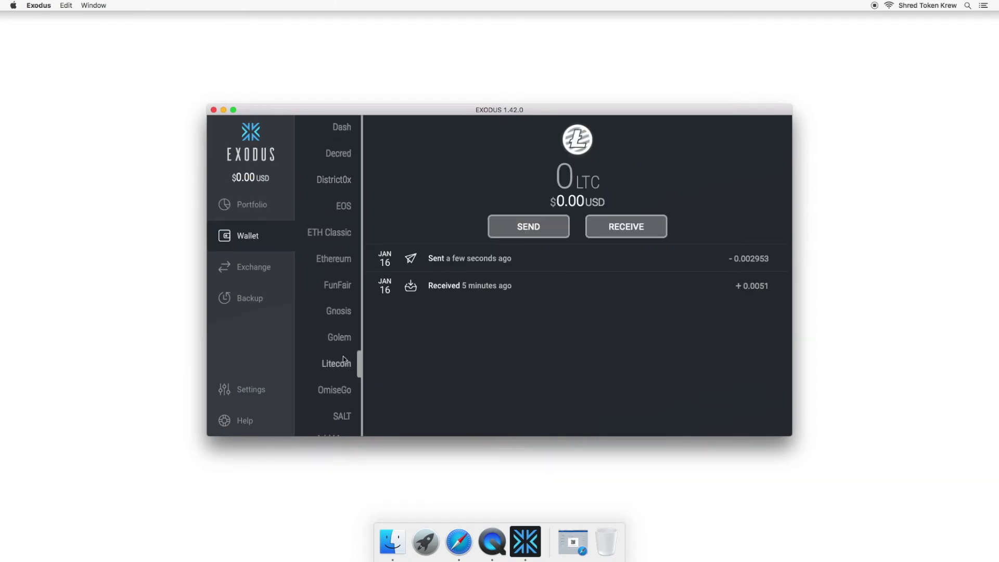
{"action": "left_click", "coordinate": [224, 389]}
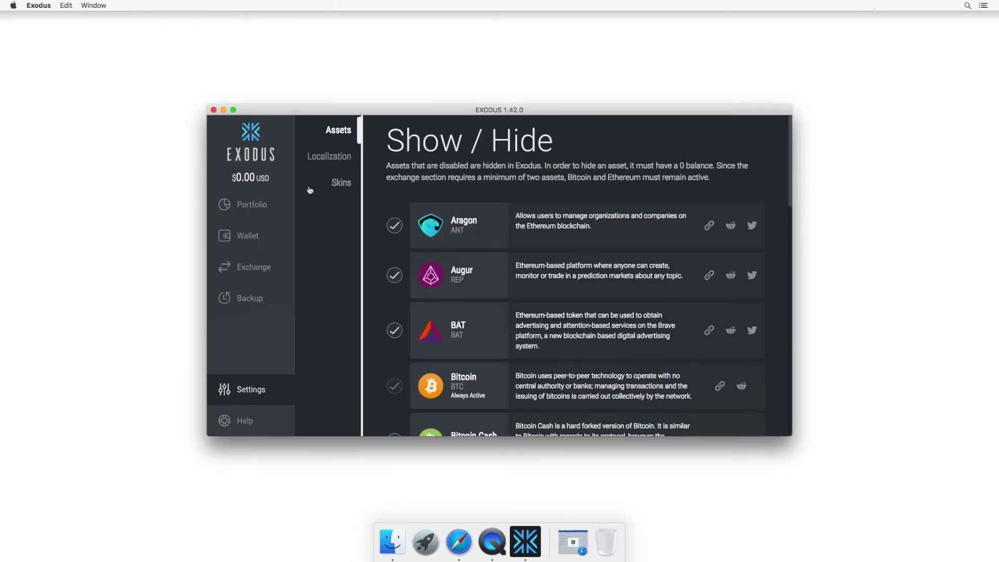
{"action": "left_click", "coordinate": [329, 158]}
{"action": "left_click", "coordinate": [522, 195]}
{"action": "left_click", "coordinate": [449, 213]}
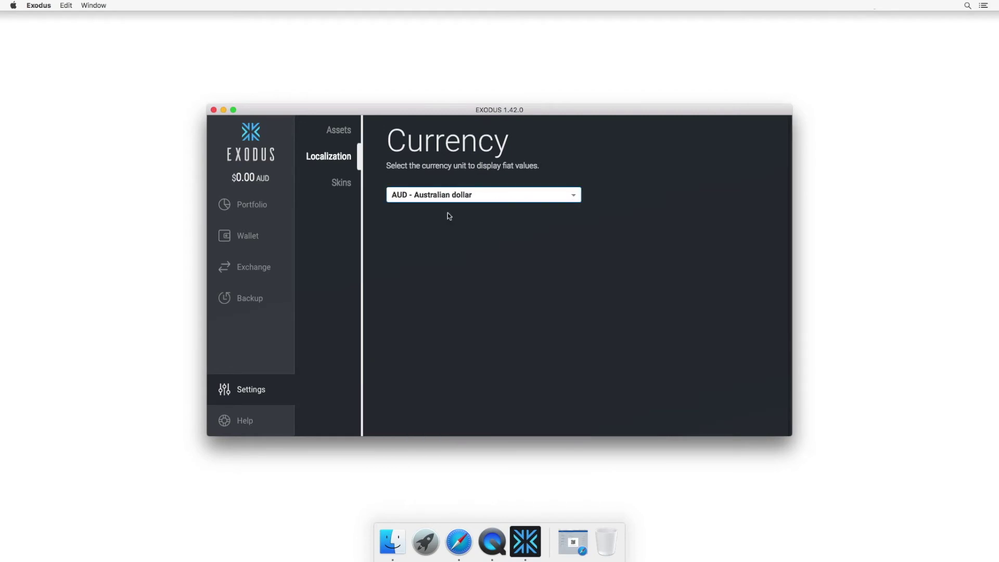
- Browse the Skins, including the Personalities section, and the Help page
{"action": "left_click", "coordinate": [341, 183]}
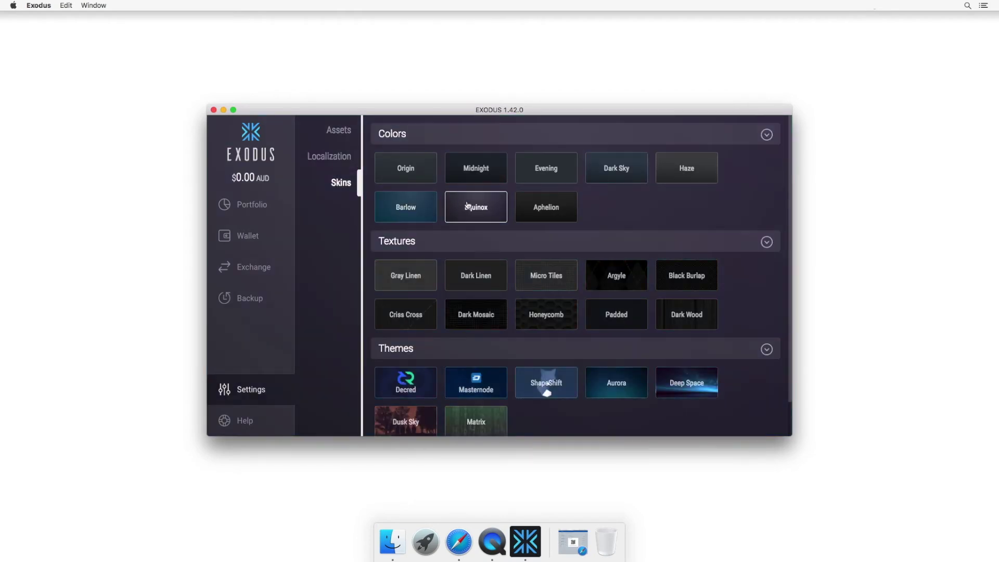
{"action": "scroll", "coordinate": [471, 206], "scroll_direction": "down", "scroll_amount": 2}
{"action": "left_click", "coordinate": [768, 424]}
{"action": "scroll", "coordinate": [769, 426], "scroll_direction": "down", "scroll_amount": 4}
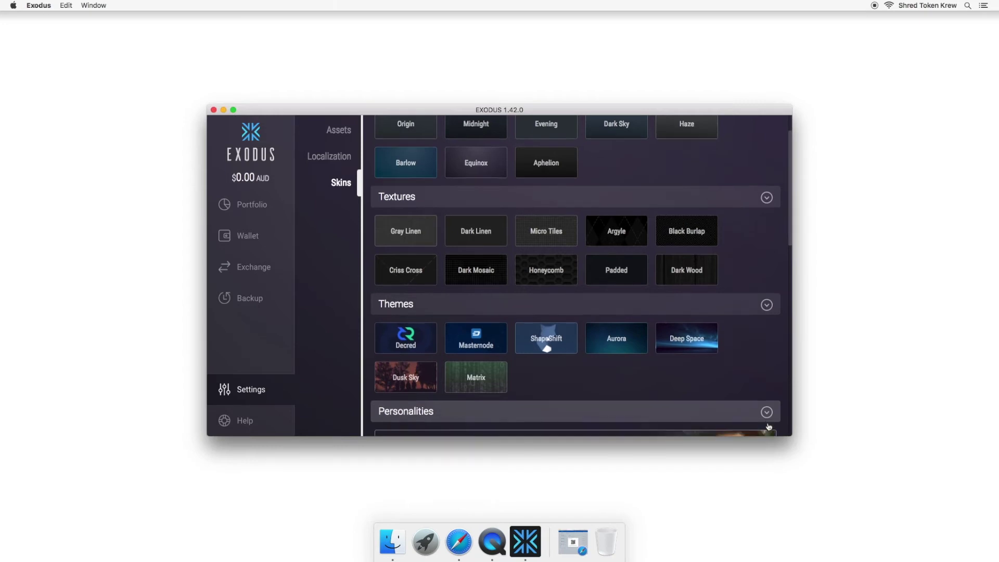
{"action": "scroll", "coordinate": [768, 426], "scroll_direction": "down", "scroll_amount": 1}
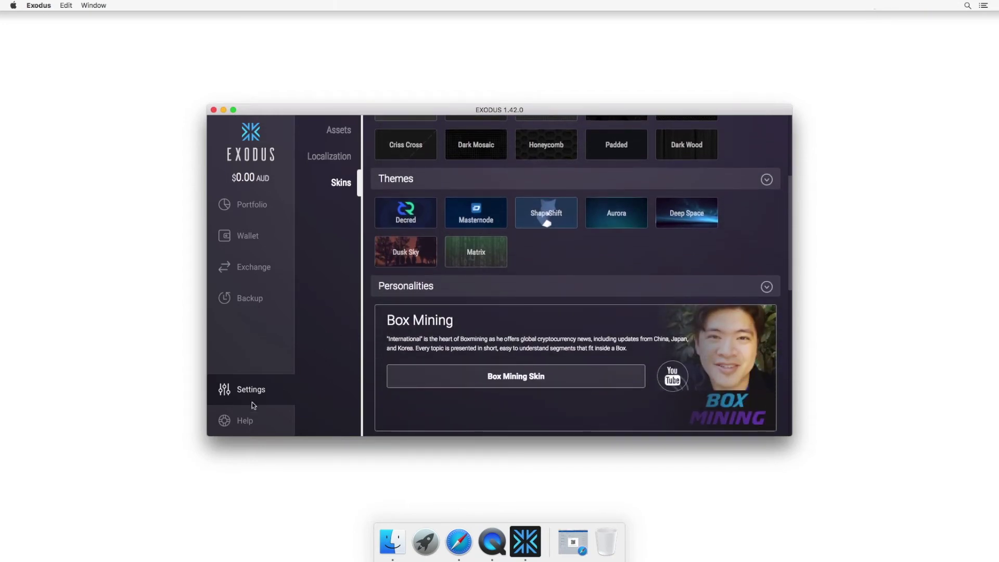
{"action": "left_click", "coordinate": [249, 420]}
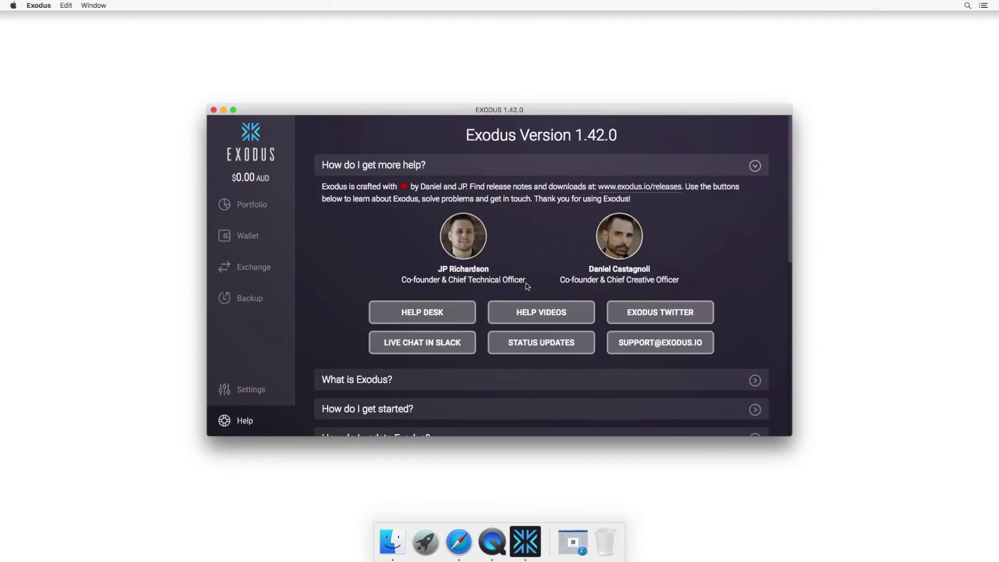
{"action": "scroll", "coordinate": [661, 353], "scroll_direction": "down", "scroll_amount": 15}
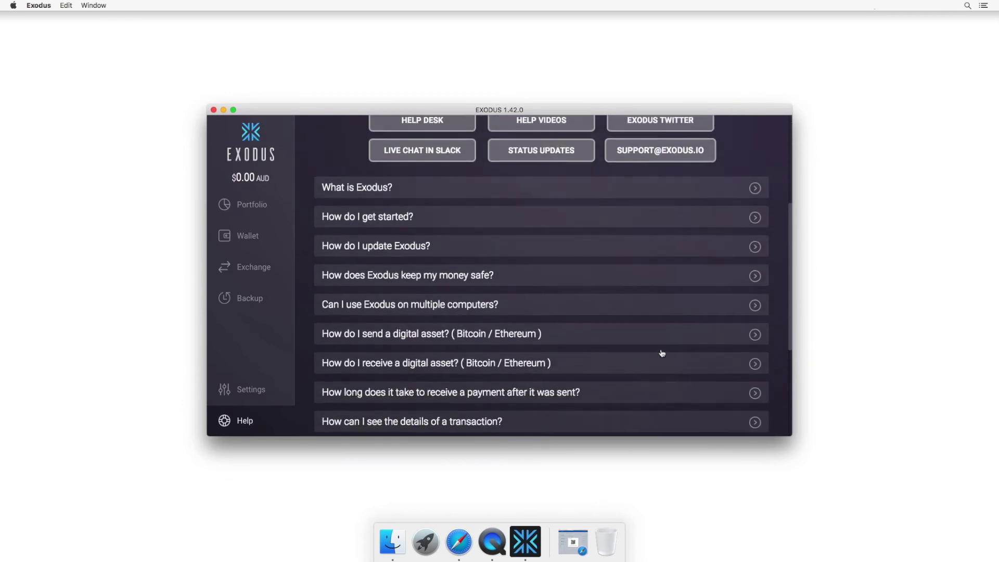
- Quit Exodus, move the installer image and Exodus app to the Trash, and empty it
{"action": "left_click", "coordinate": [213, 110]}
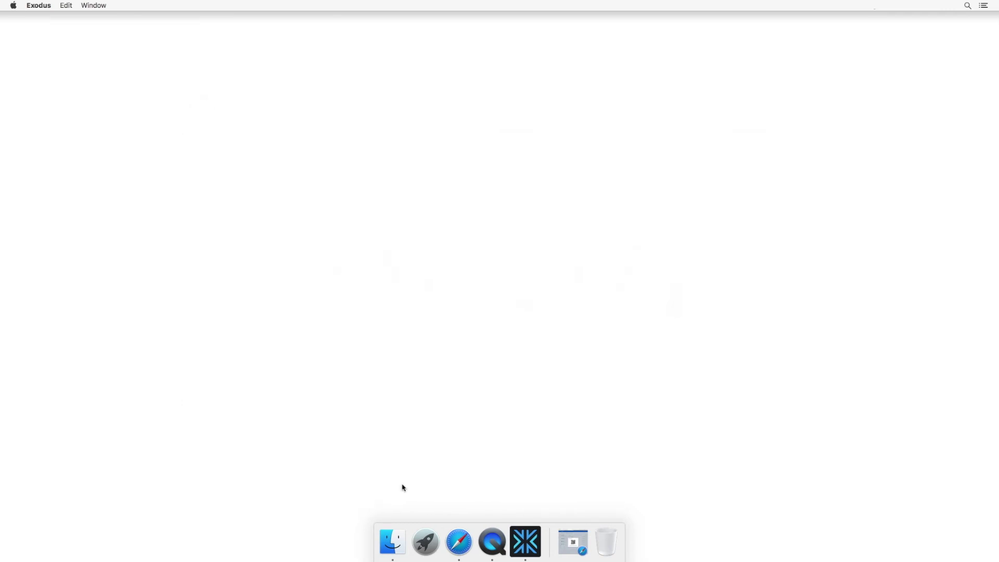
{"action": "left_click", "coordinate": [392, 542]}
{"action": "key", "text": "super+BackSpace"}
{"action": "key", "text": "super+shift+a"}
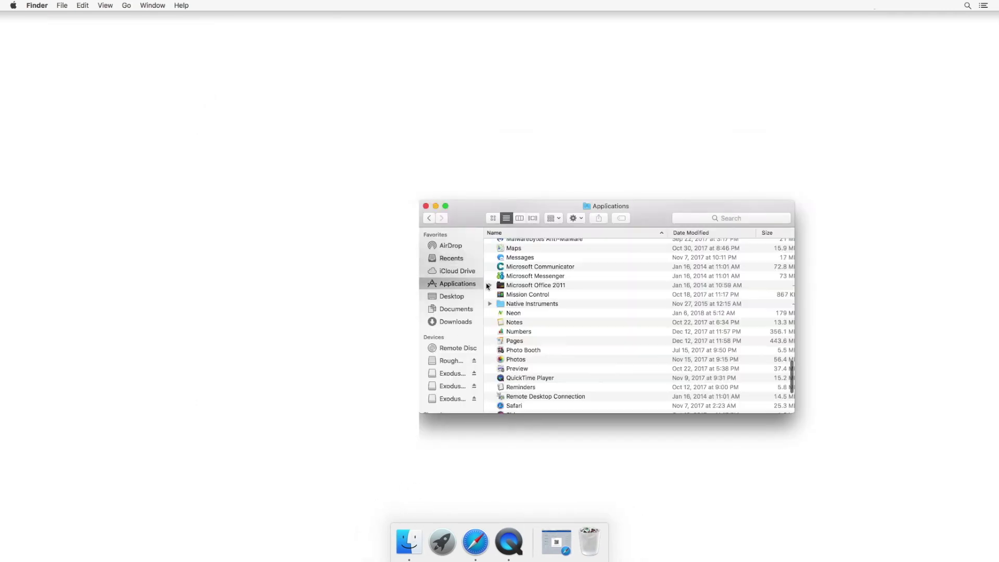
{"action": "scroll", "coordinate": [513, 285], "scroll_direction": "up", "scroll_amount": 5}
{"action": "left_click", "coordinate": [512, 272]}
{"action": "key", "text": "super+BackSpace"}
{"action": "left_click", "coordinate": [589, 541]}
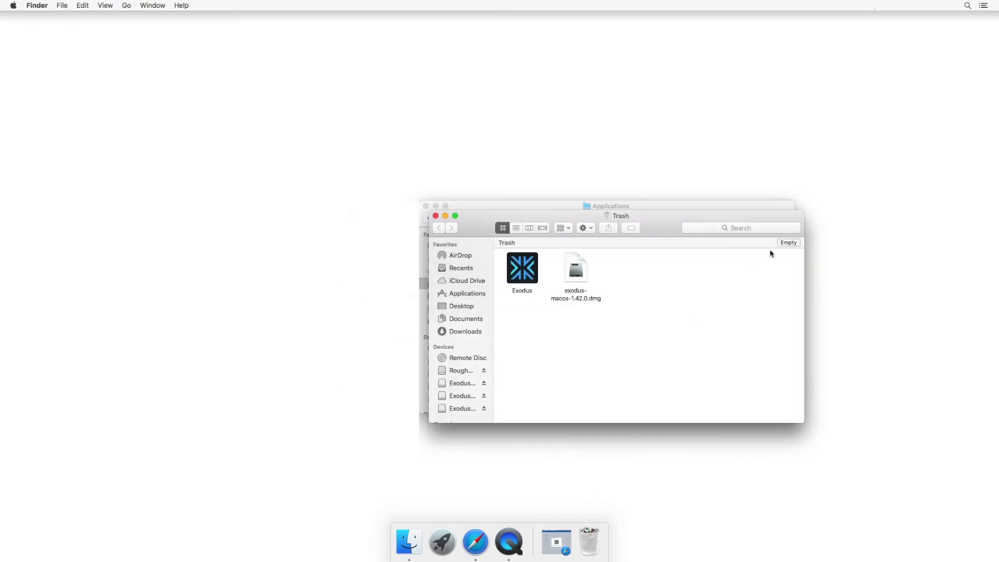